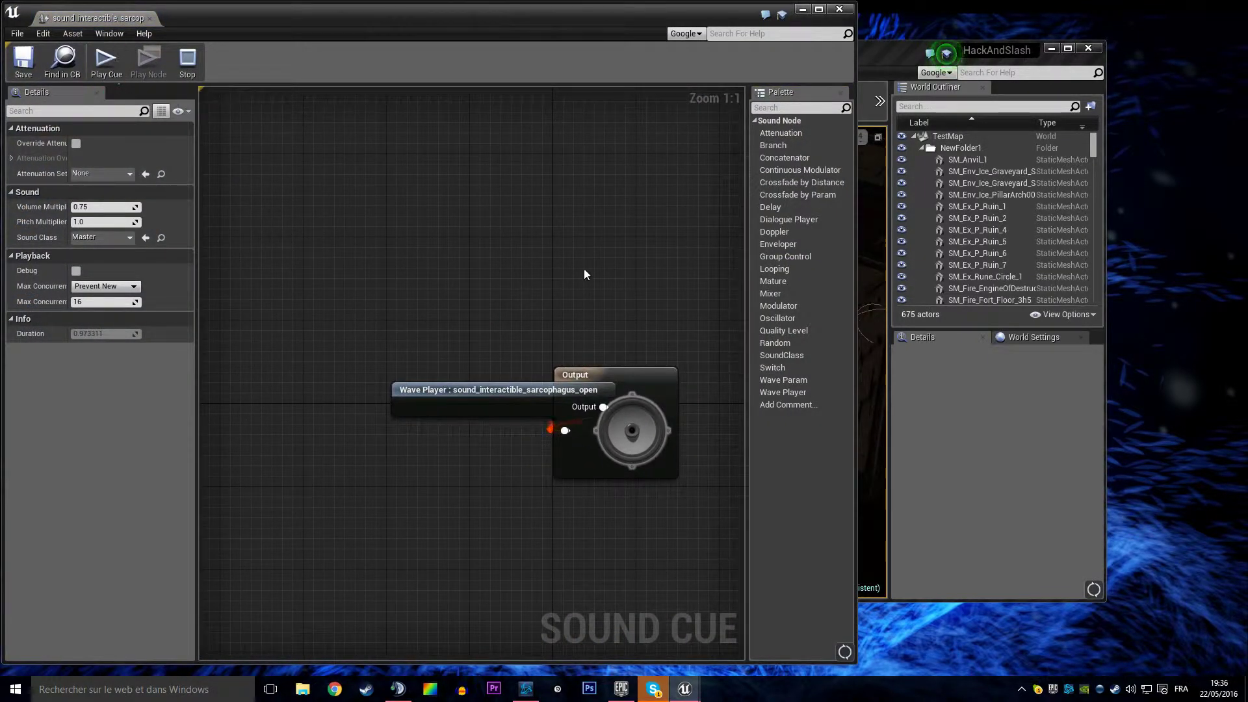
- Insert a Modulator between sarcophagus_open's Wave Player and Output, preview the cue, and close it
right_drag(584, 268, 351, 268)
drag(354, 303, 603, 279)
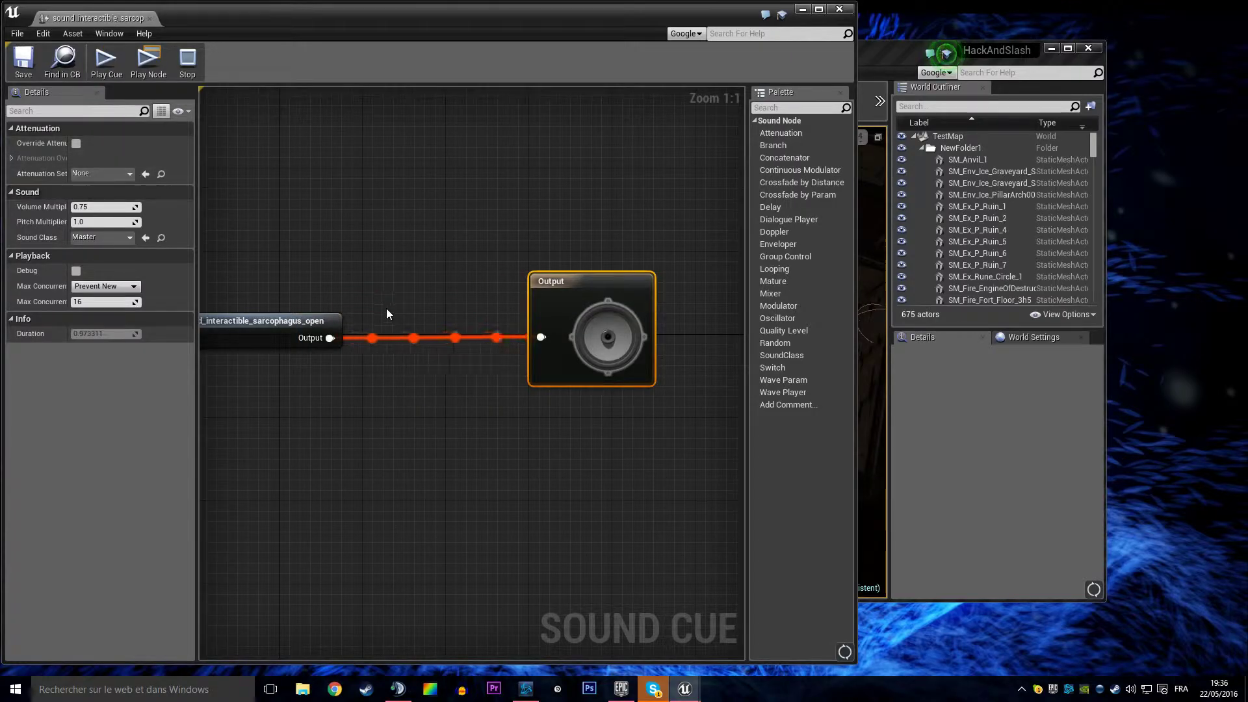
drag(334, 338, 399, 283)
text(modulator)
key(Return)
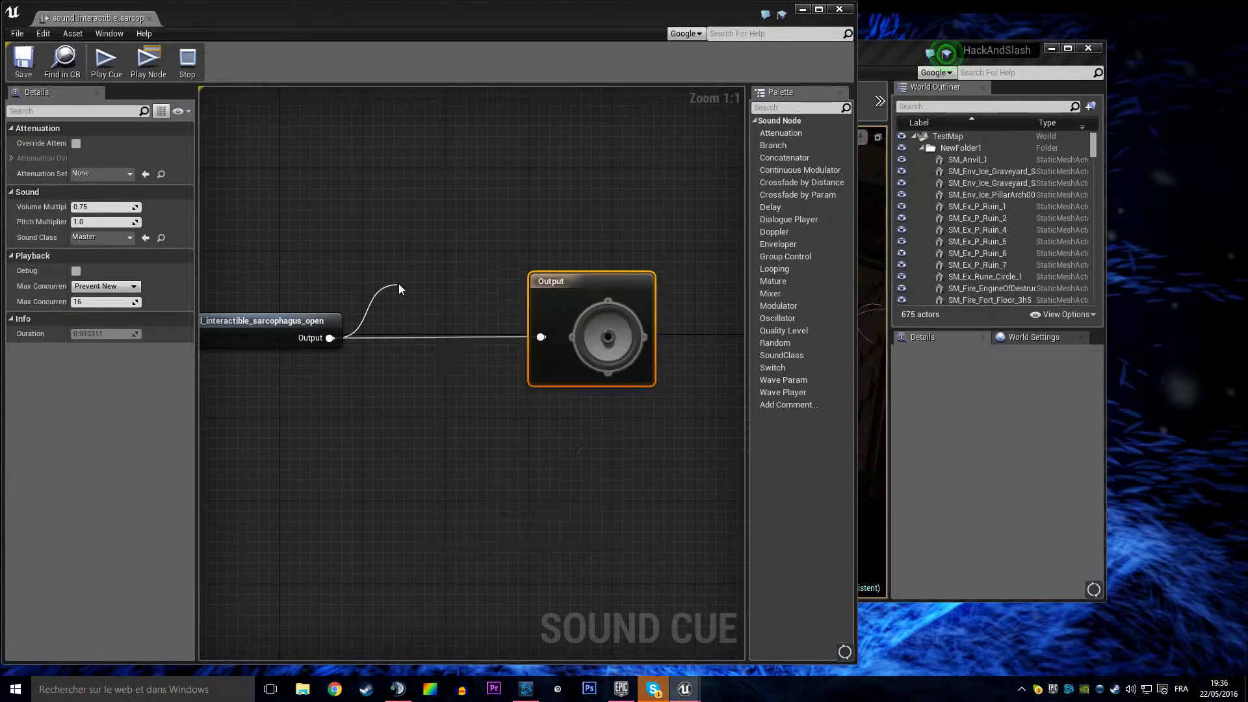
drag(473, 315, 537, 336)
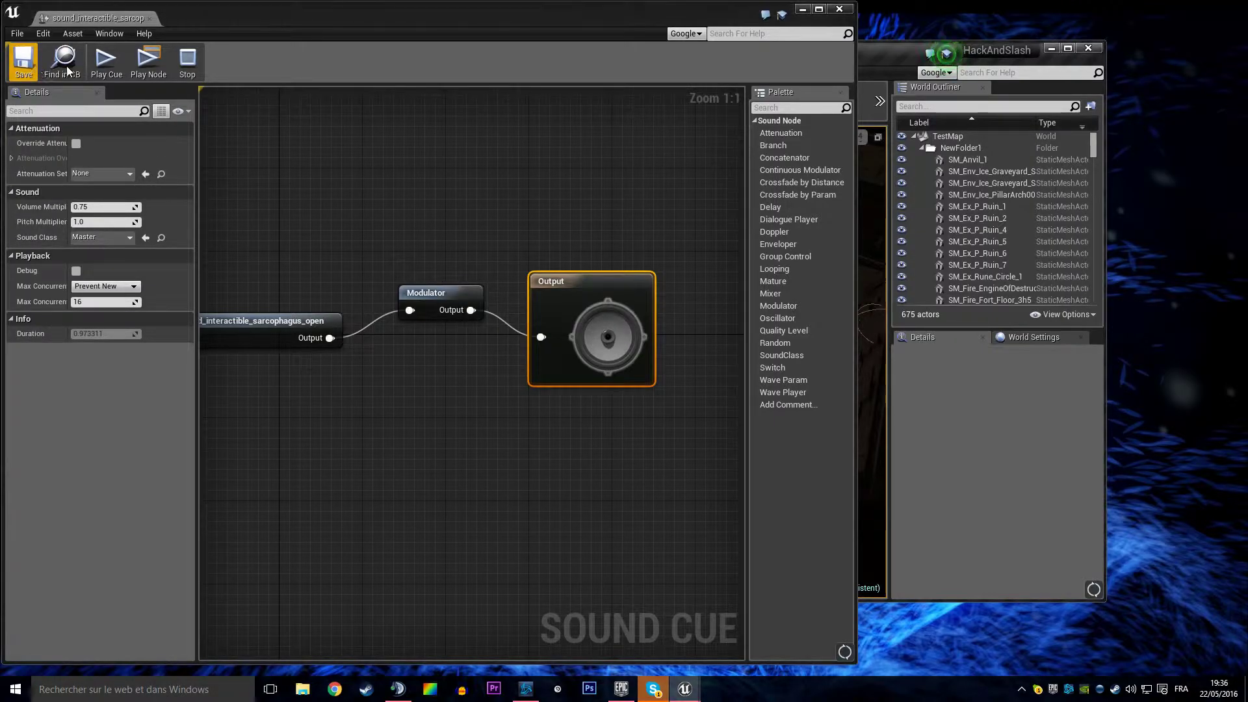
click(100, 65)
click(839, 9)
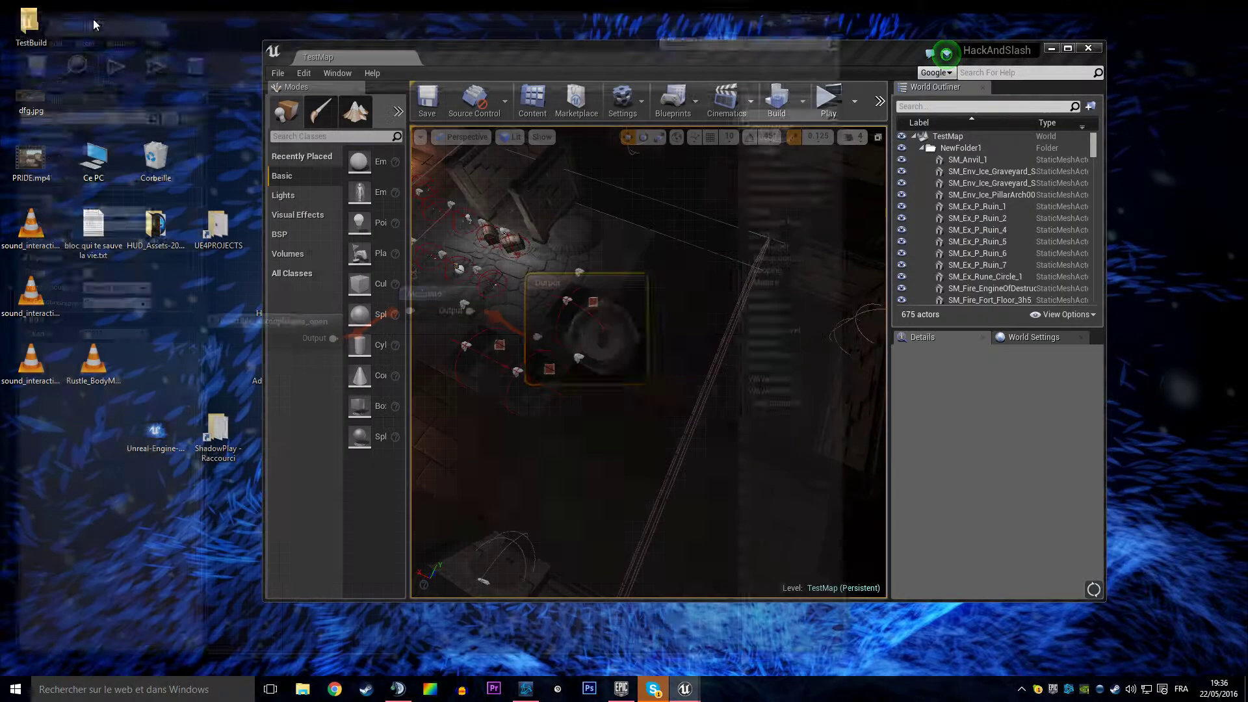
- Add a Sound Cue object reference variable named interactibleInteractSound to Class_Interactible
double_click(545, 57)
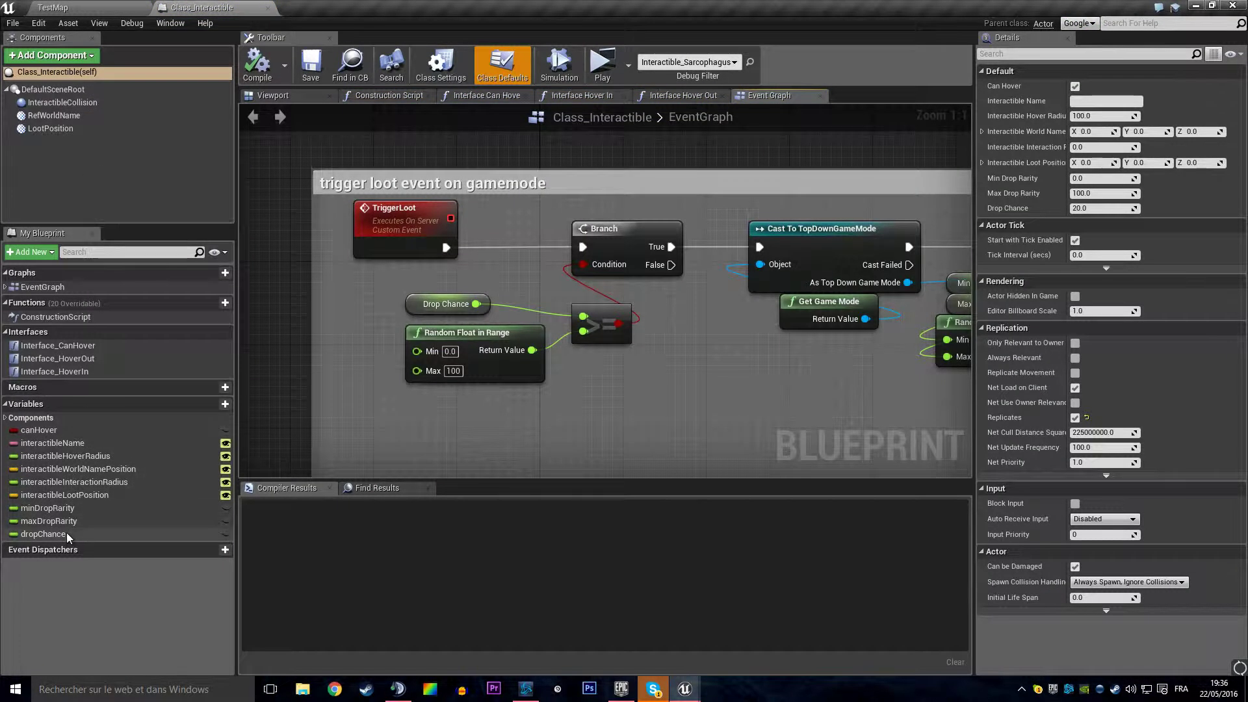
right_click(35, 495)
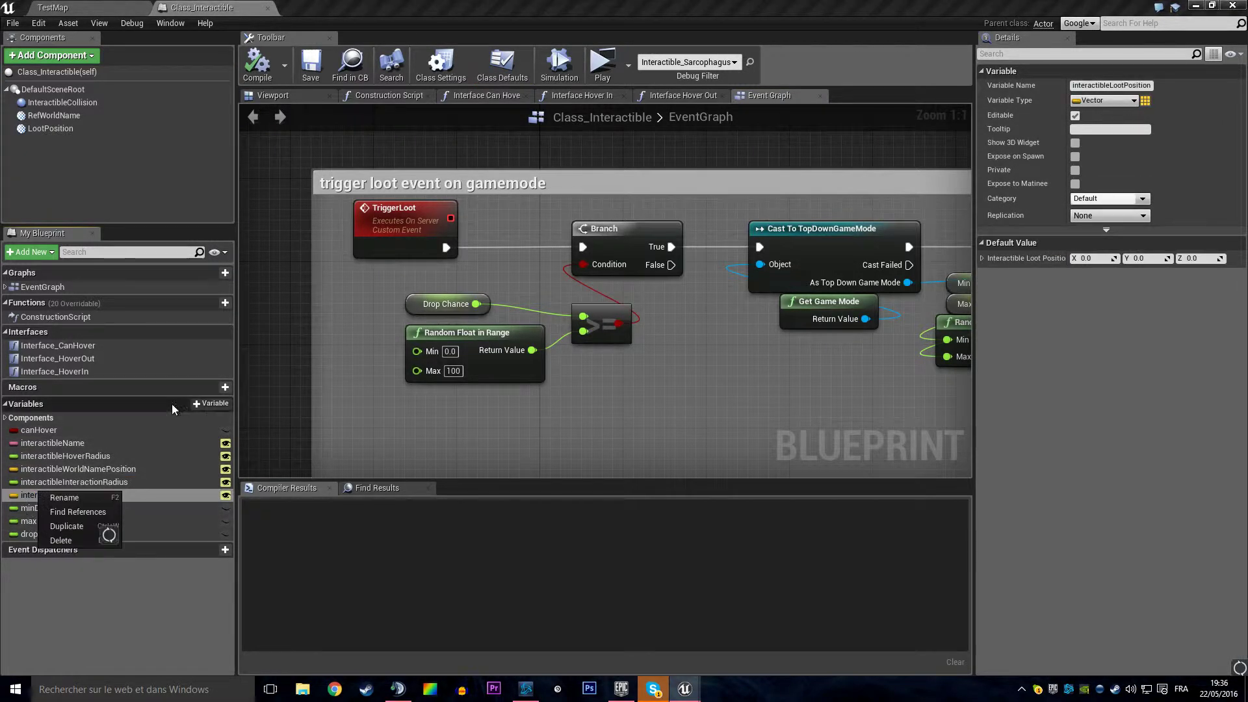
click(204, 404)
text(interactibleInteractSound)
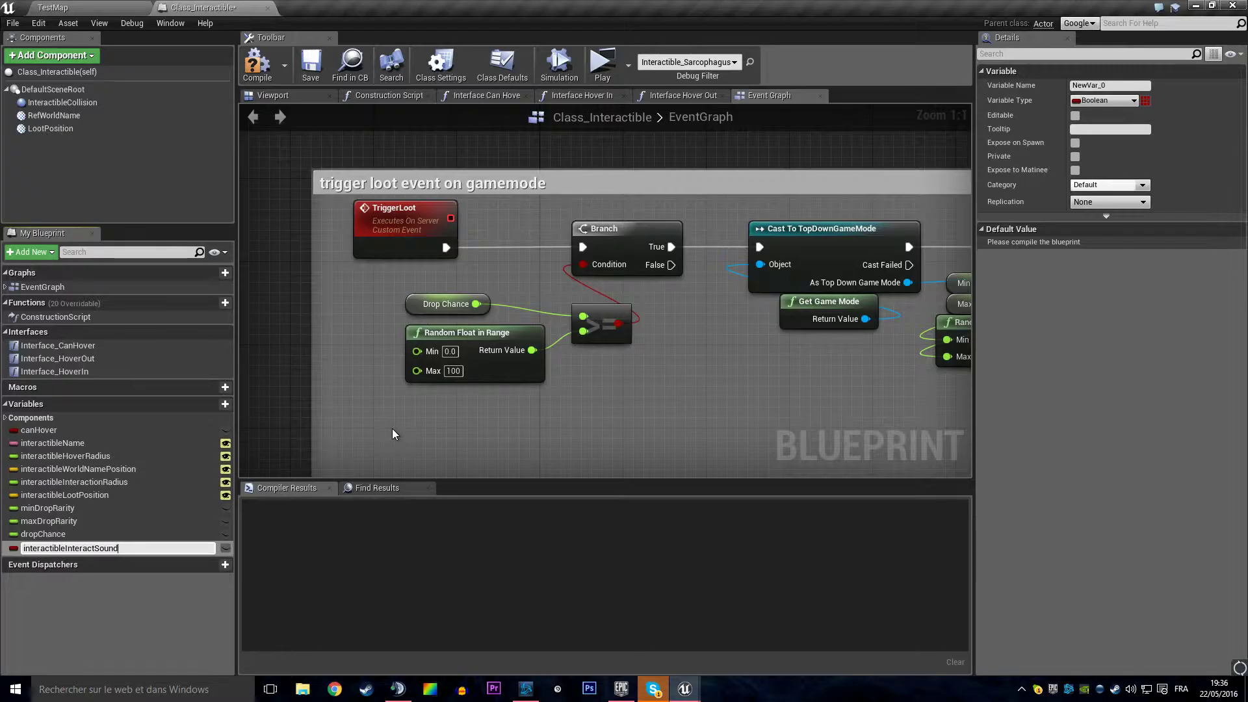
key(Return)
click(1109, 107)
text(cue)
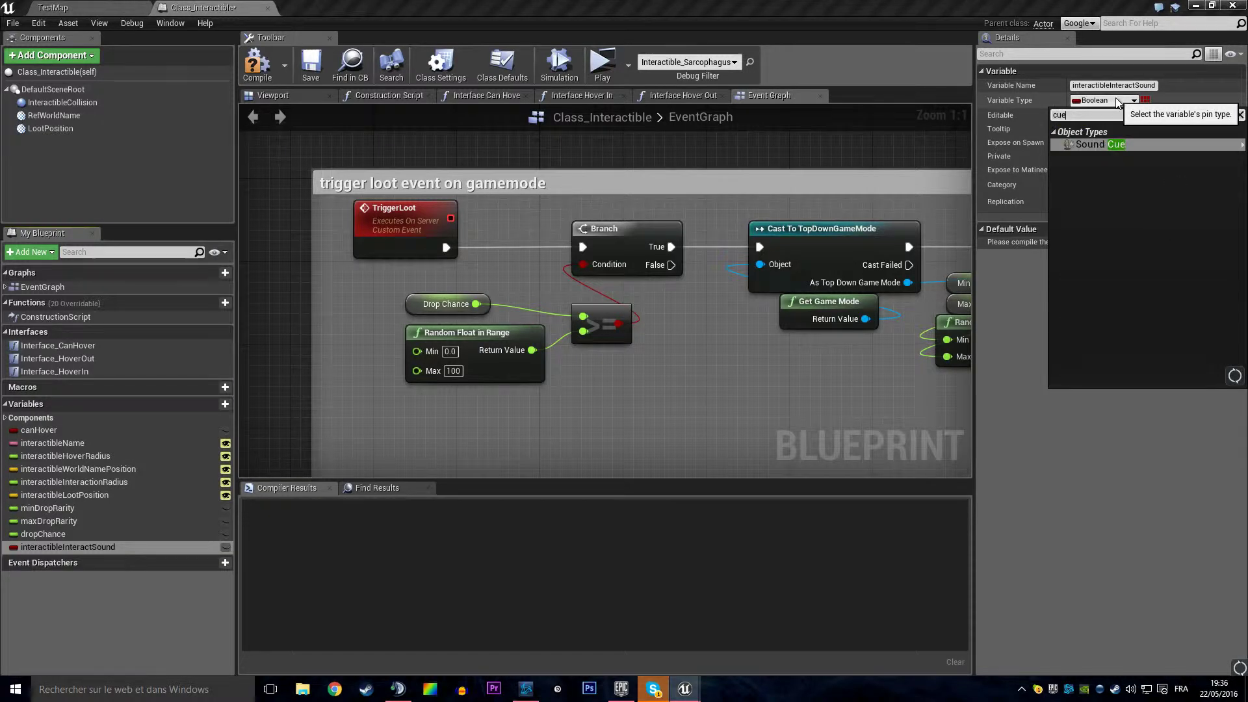
click(1050, 147)
scroll(670, 349, down, 3)
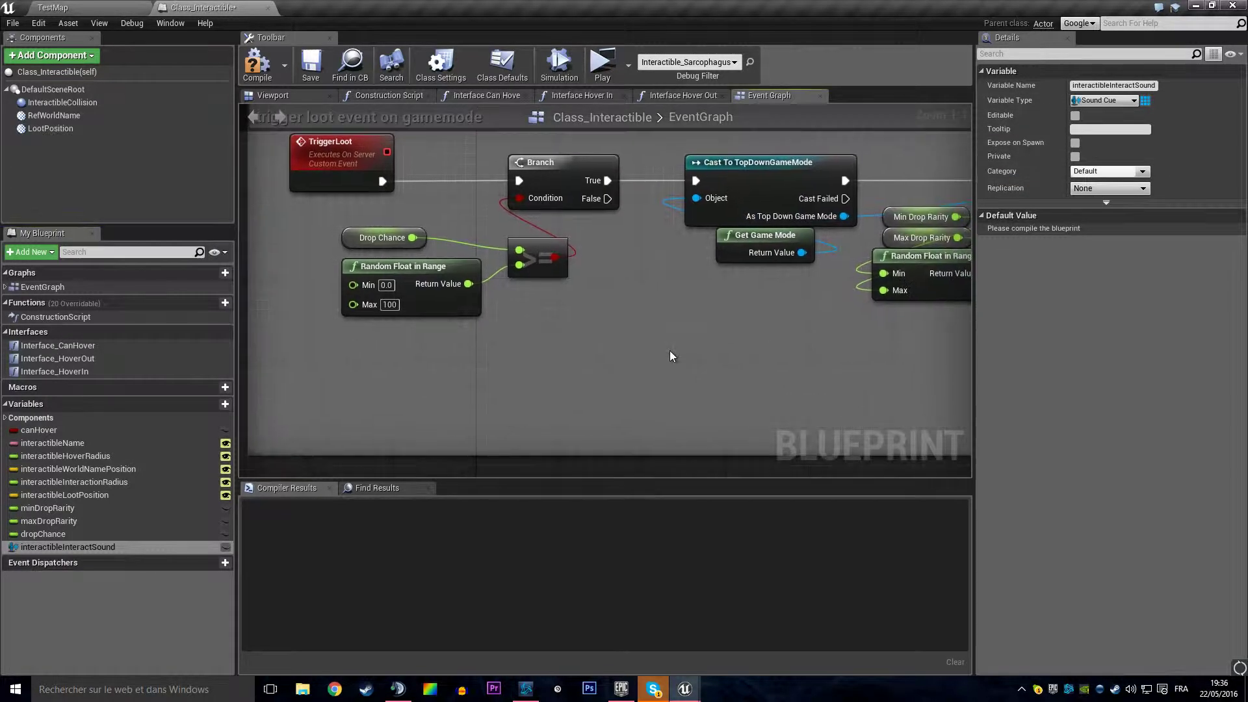
right_drag(669, 349, 696, 338)
scroll(696, 338, down, 4)
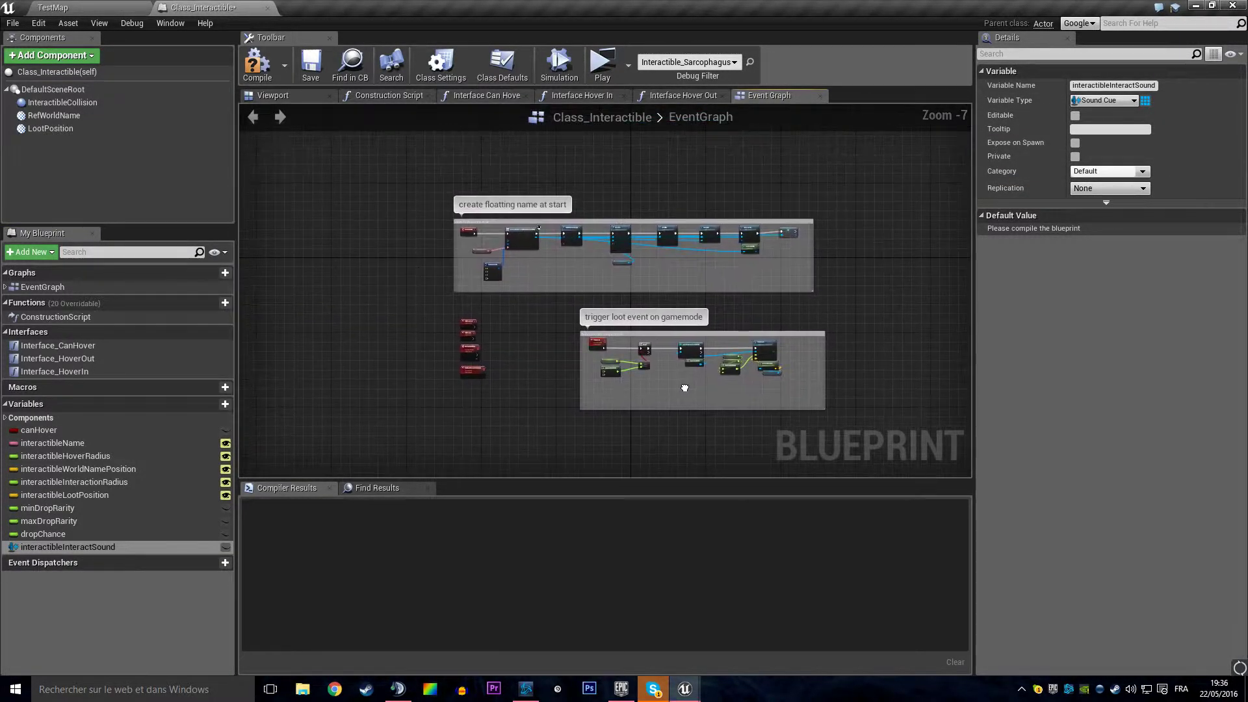
right_drag(528, 271, 505, 268)
- Look over the trigger loot and custom event nodes, then bring up the Interactible_Chest blueprint
scroll(504, 268, up, 2)
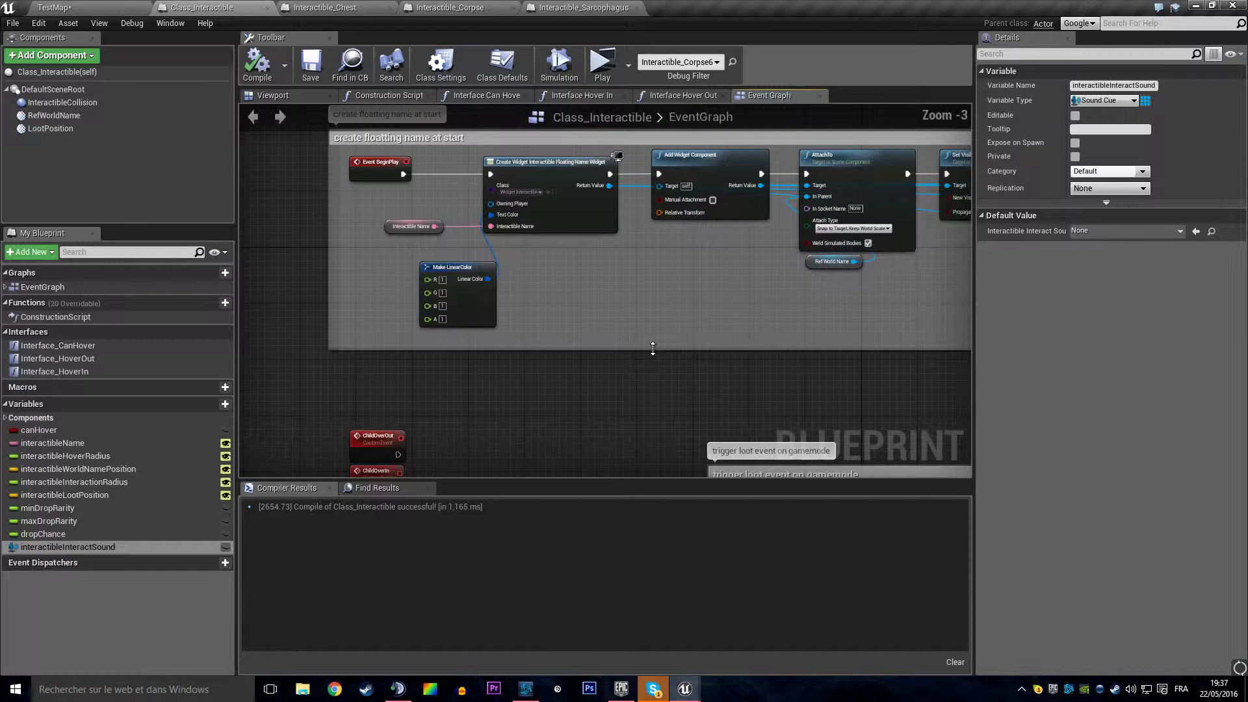
right_drag(595, 302, 420, 296)
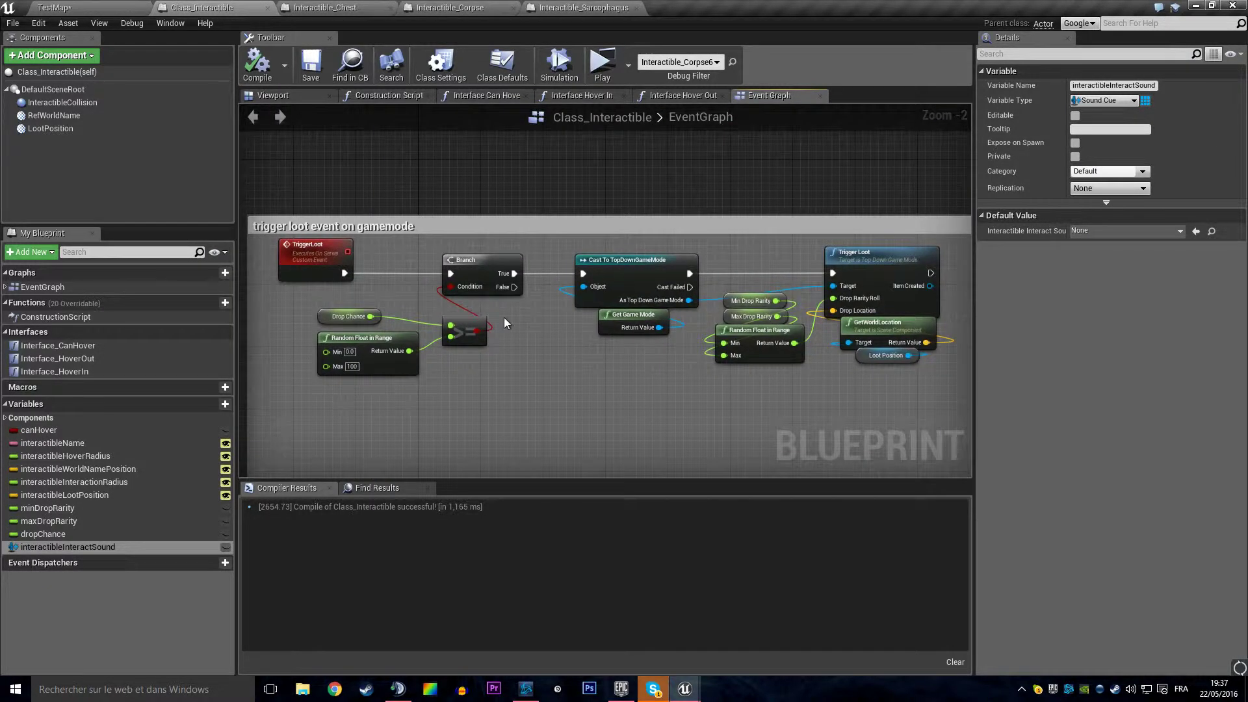
scroll(504, 317, down, 1)
mouse_move(569, 338)
right_down()
mouse_move(672, 381)
mouse_move(570, 376)
right_up()
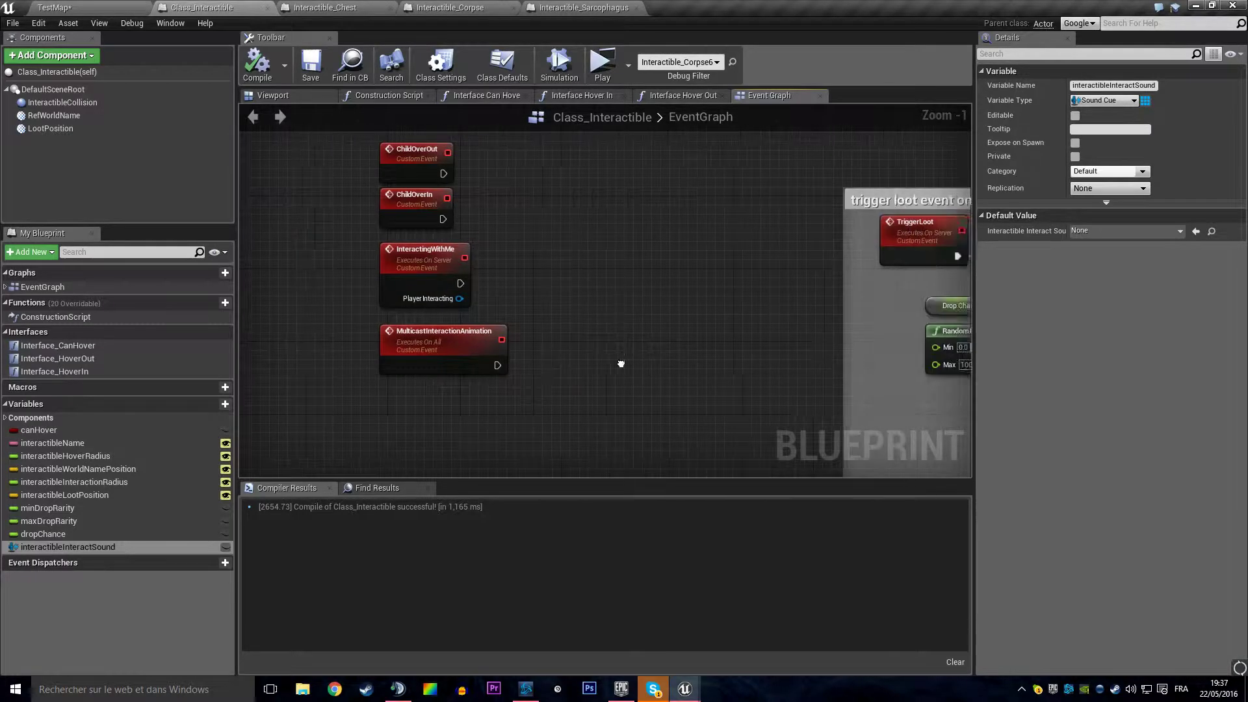
click(354, 7)
scroll(669, 203, down, 3)
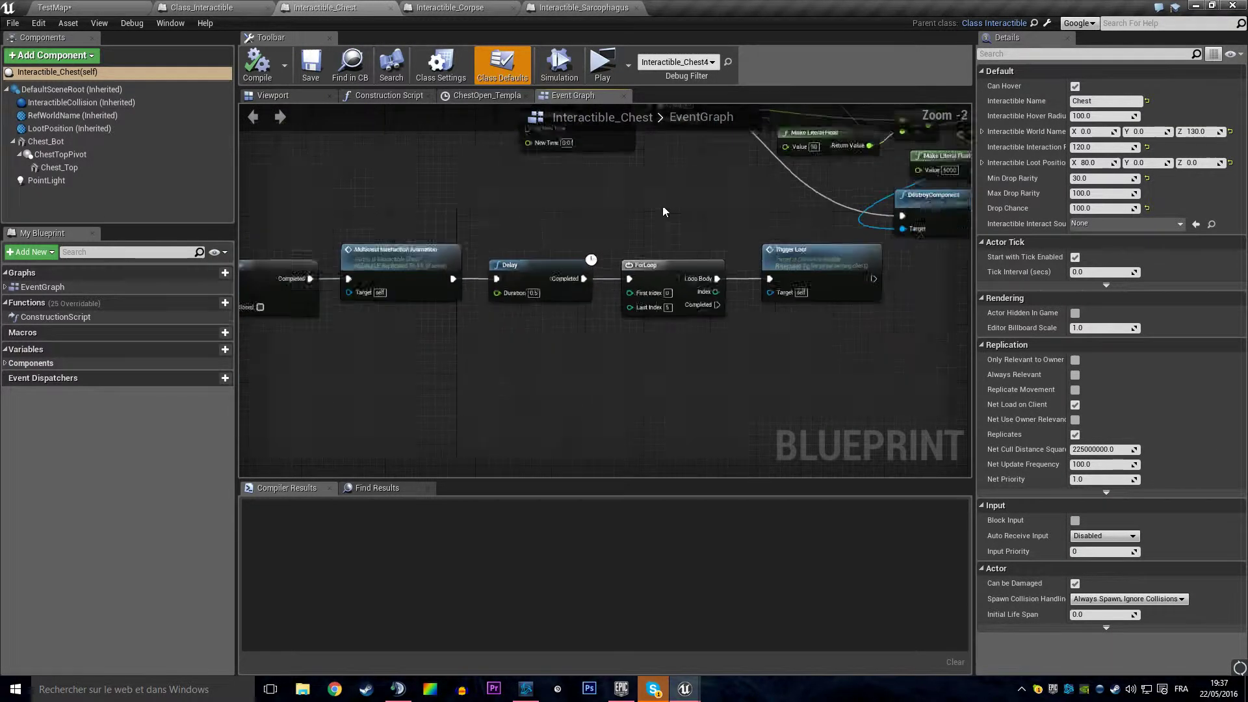
- Set Interactible_Chest's Interactible Interact Sound to the chest open sound cue
scroll(585, 257, down, 1)
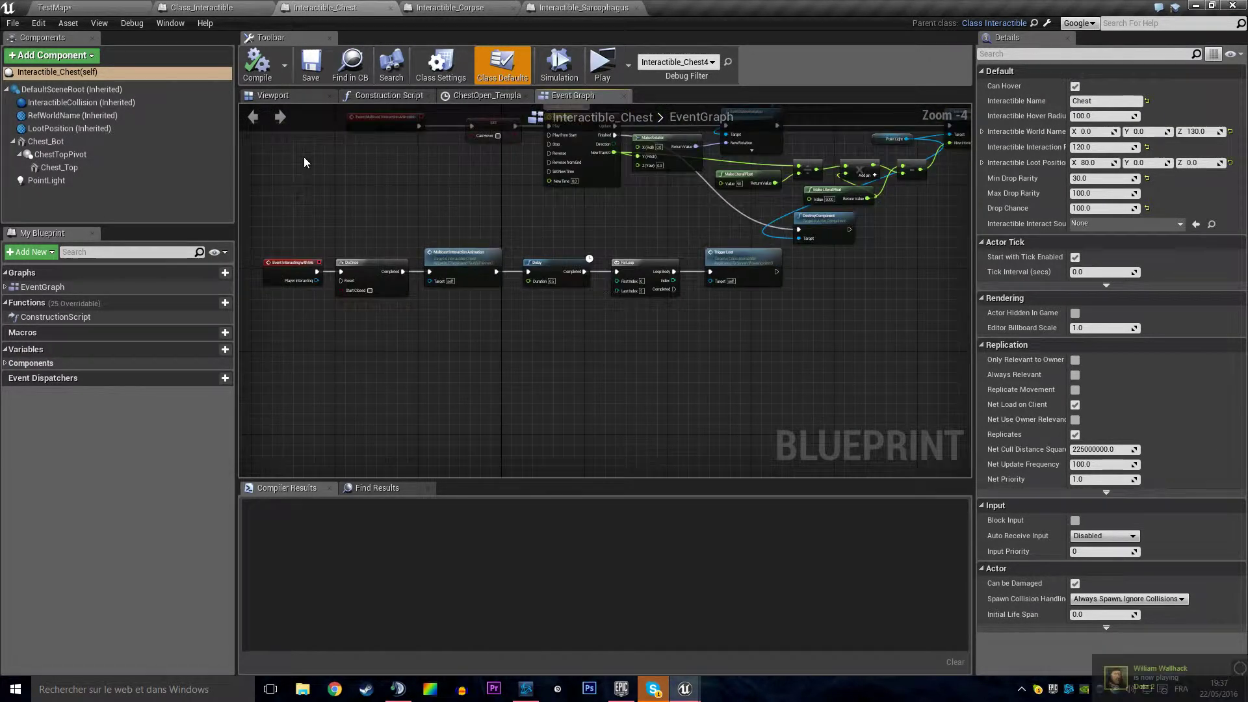
click(1104, 225)
text(chest)
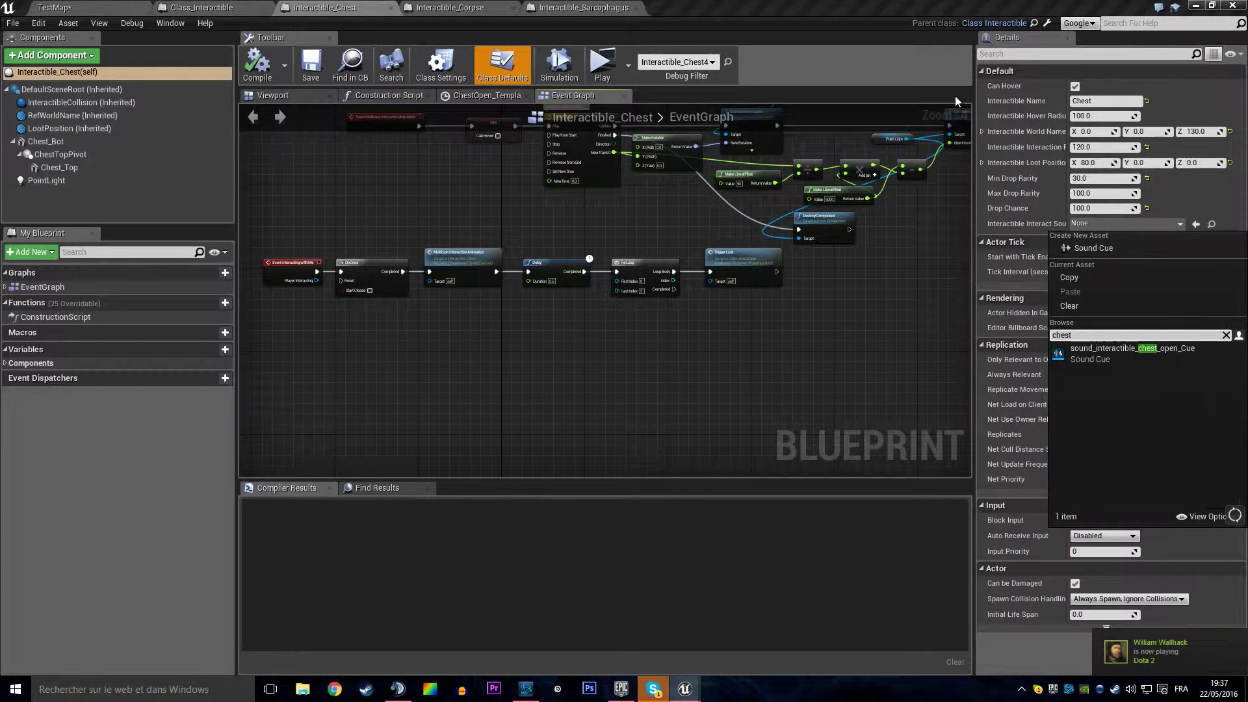
click(1126, 351)
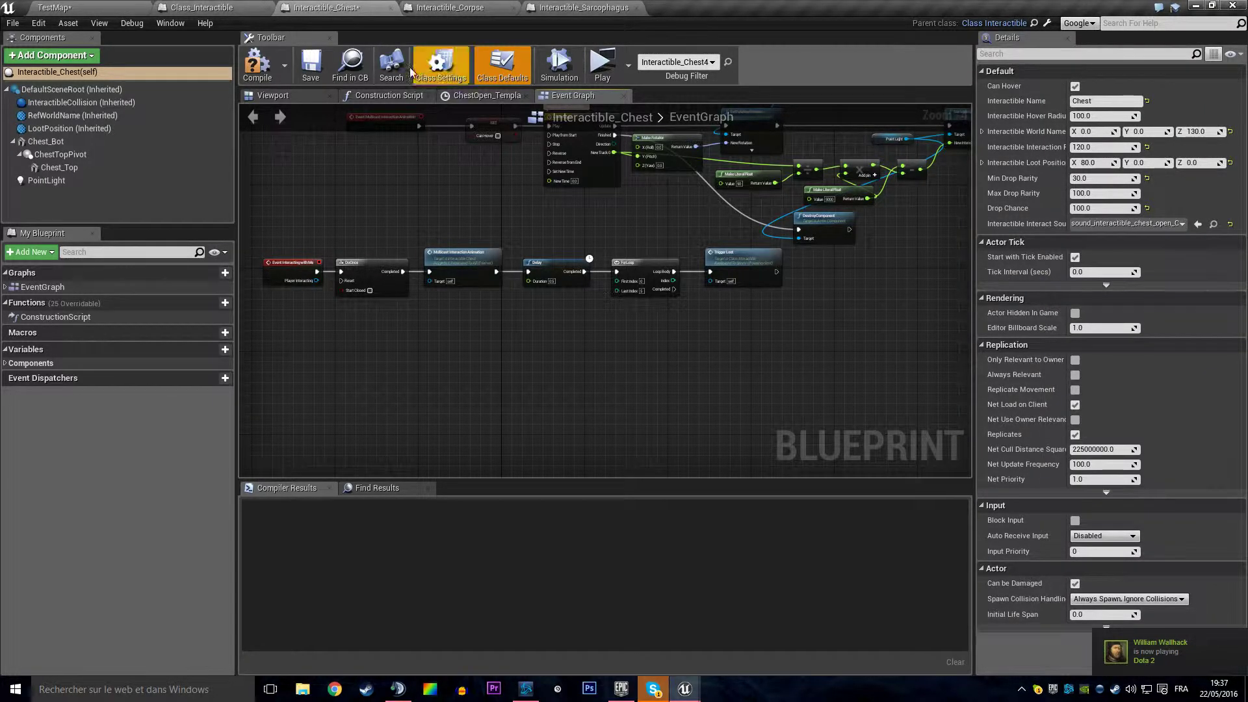
- In Interactible_Corpse, set Interactible Interact Sound to the deadbody open sound cue
click(453, 8)
click(1119, 227)
text(co)
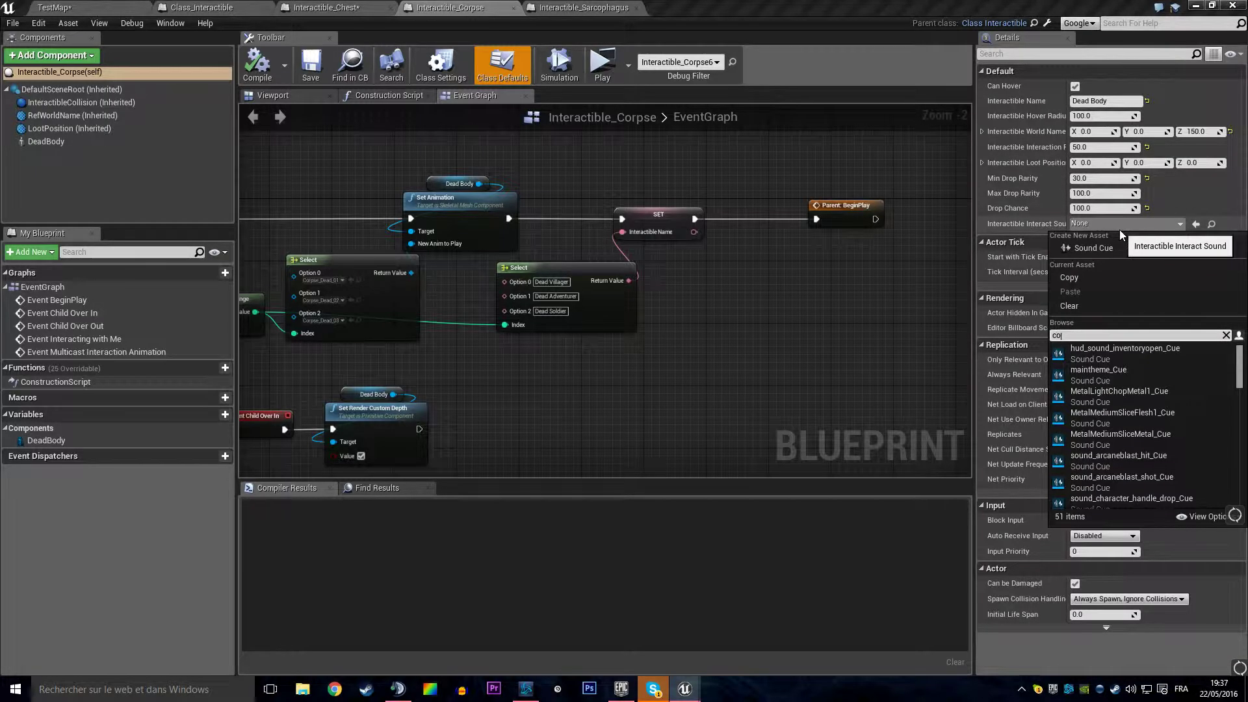
key(BackSpace)
key(BackSpace)
text(dead)
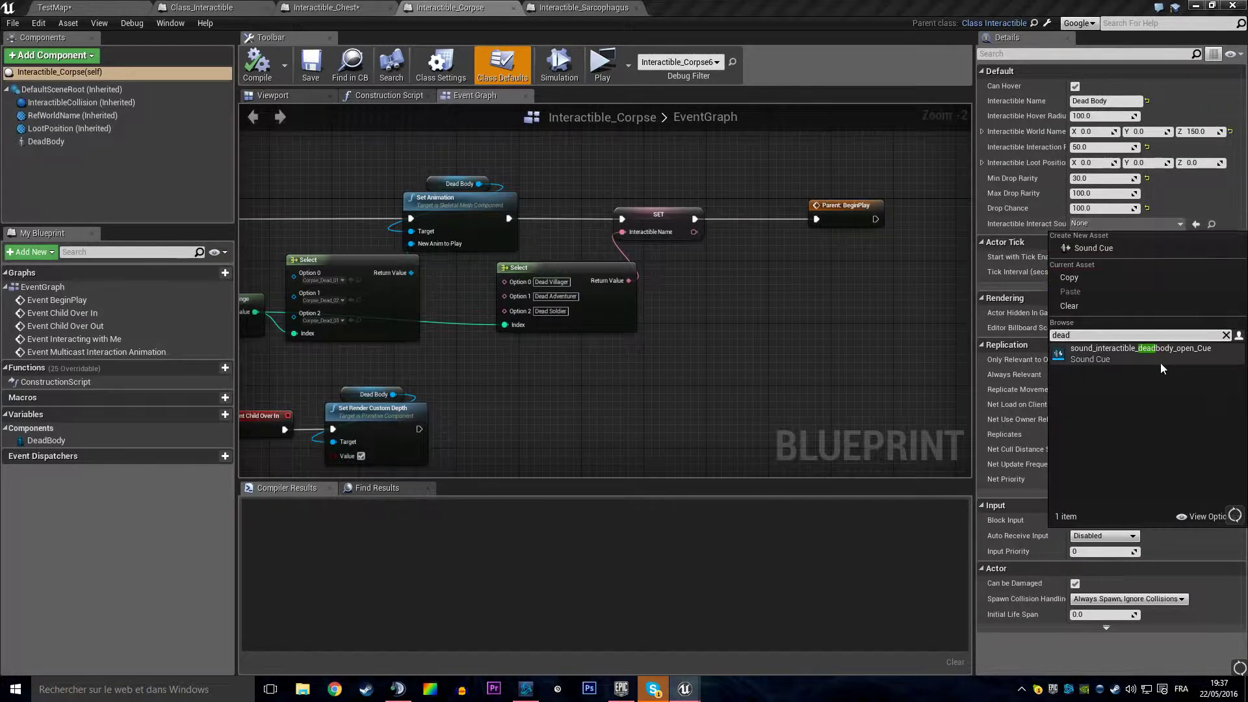
click(1159, 361)
- In Interactible_Sarcophagus, assign the sarcophagus open sound cue as its Interactible Interact Sound
click(584, 8)
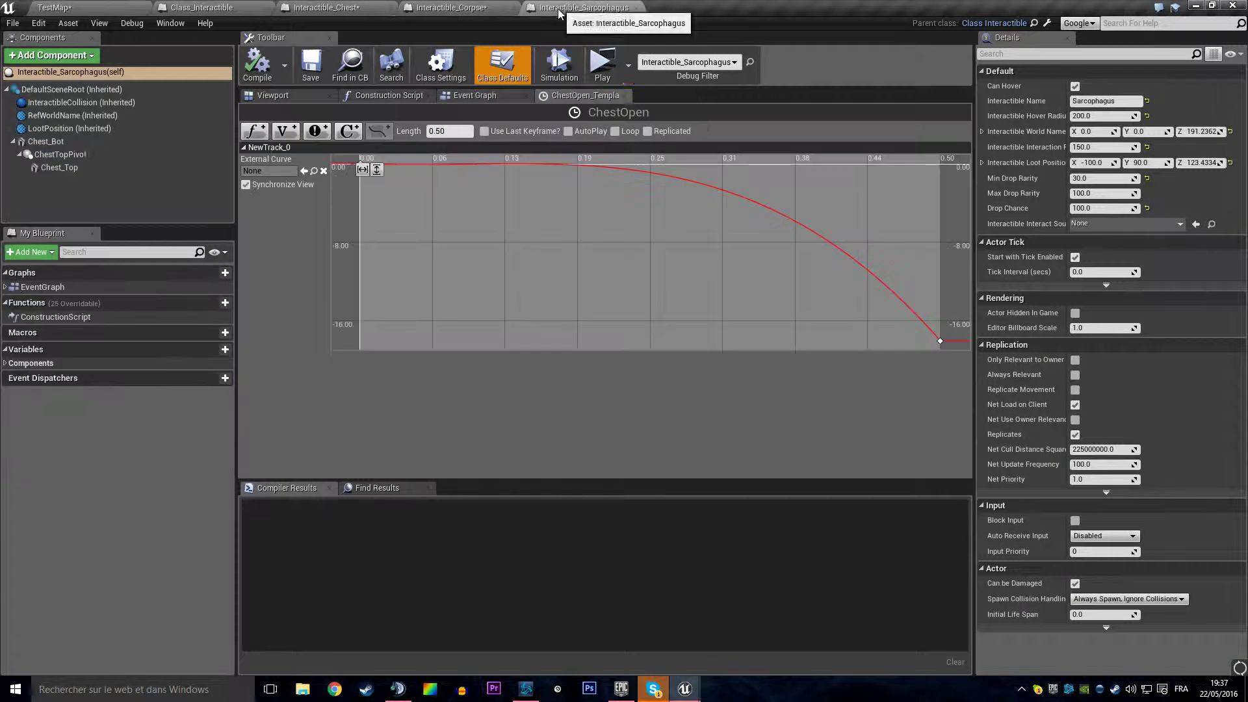
click(1110, 225)
text(sarc)
click(1168, 353)
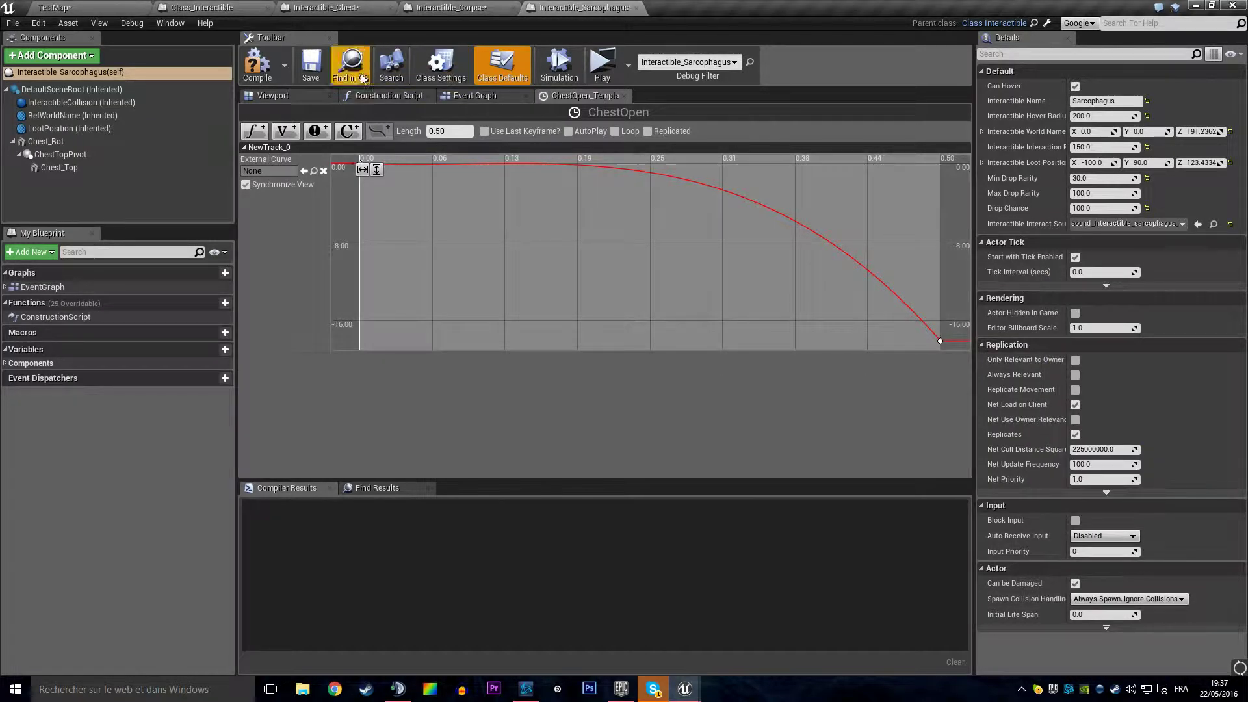
click(475, 95)
- Shift the ChestOpen chain right and add a Spawn Sound at Location node after SET
mouse_move(481, 272)
right_down()
mouse_move(632, 279)
mouse_move(722, 363)
right_up()
scroll(633, 279, up, 2)
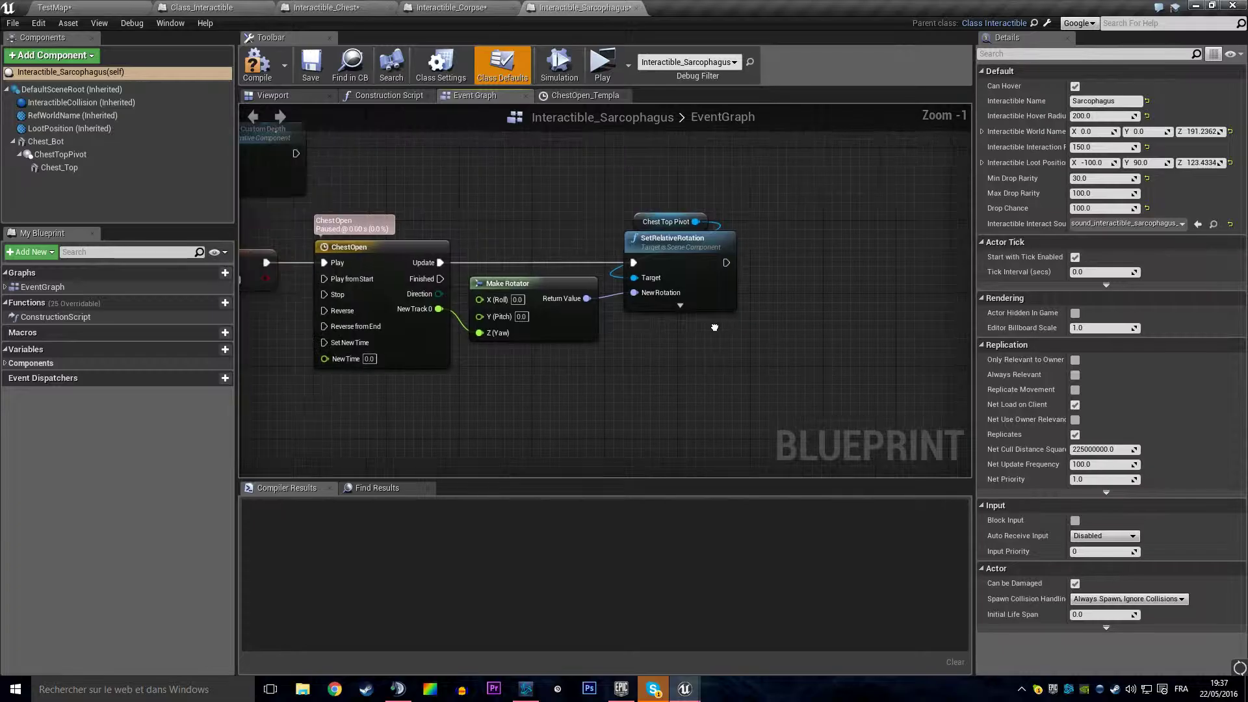
drag(910, 383, 525, 221)
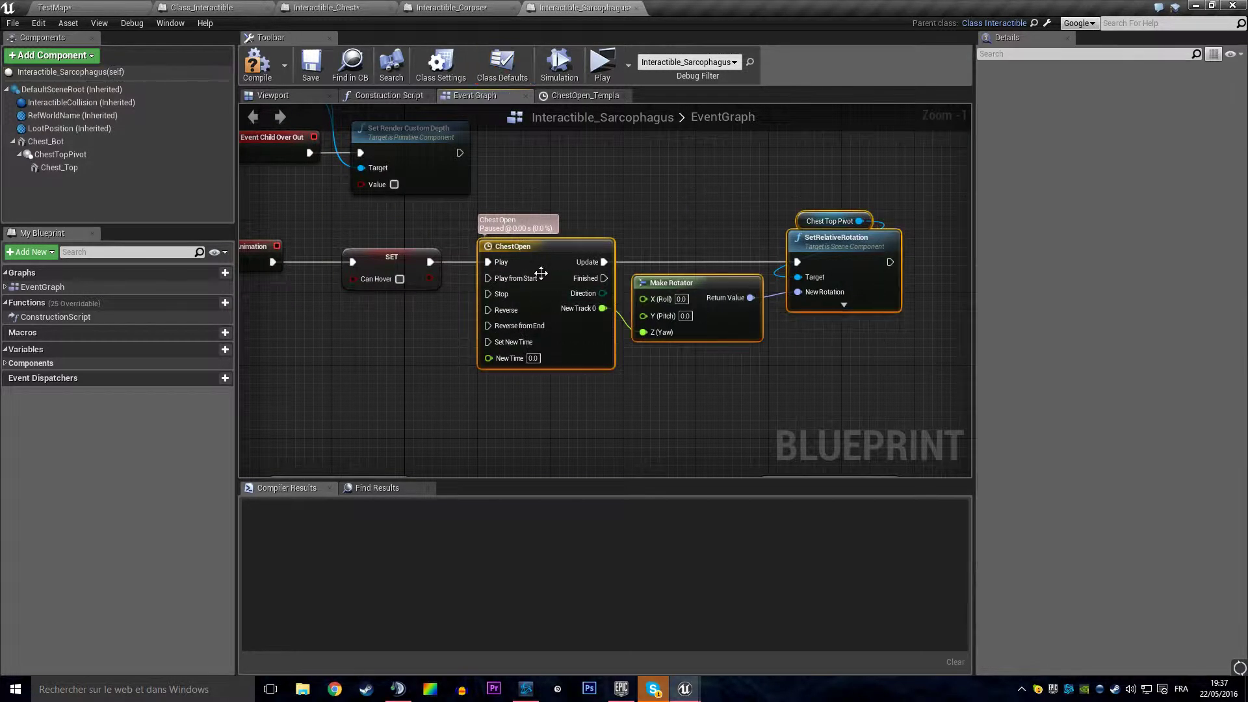
drag(583, 260, 773, 257)
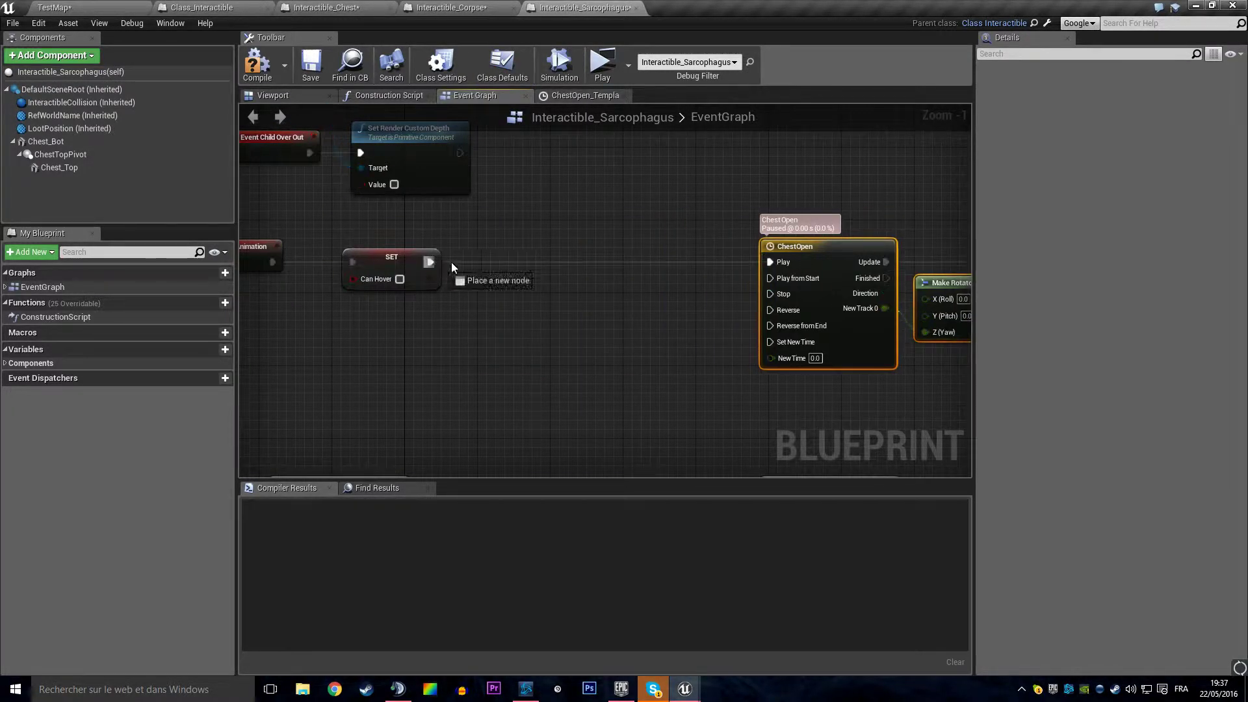
drag(451, 263, 551, 267)
text(play sound)
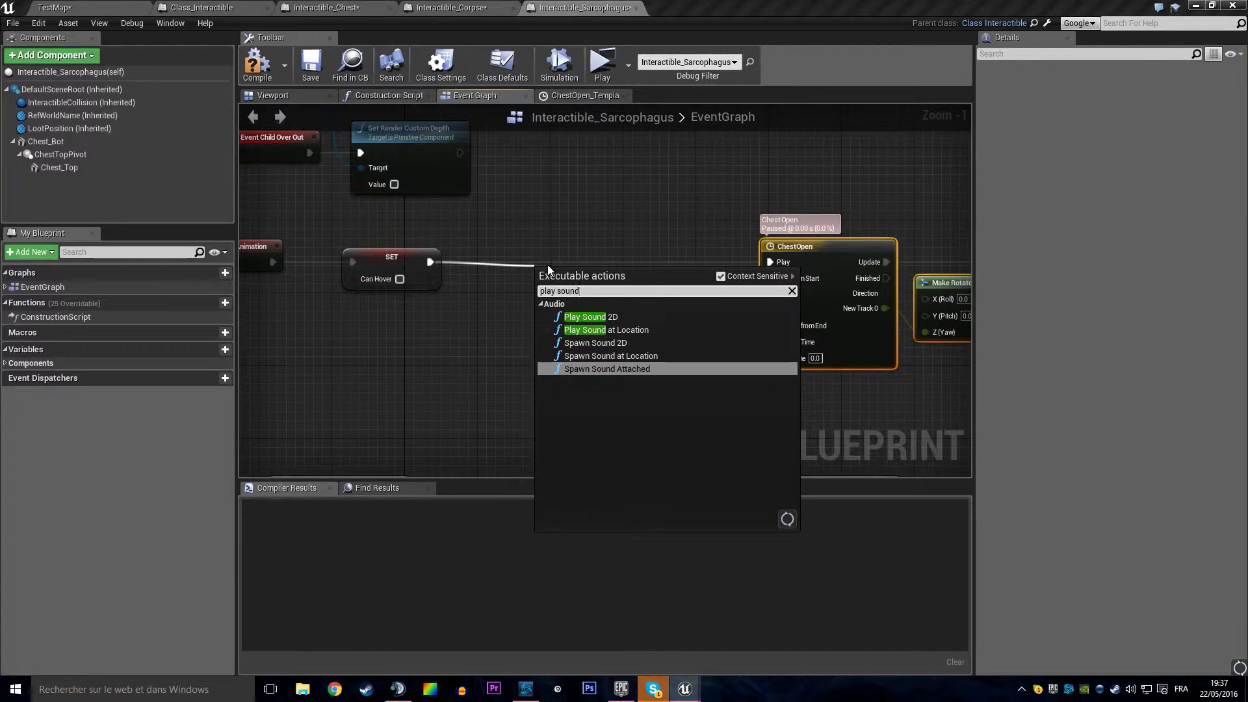
click(611, 356)
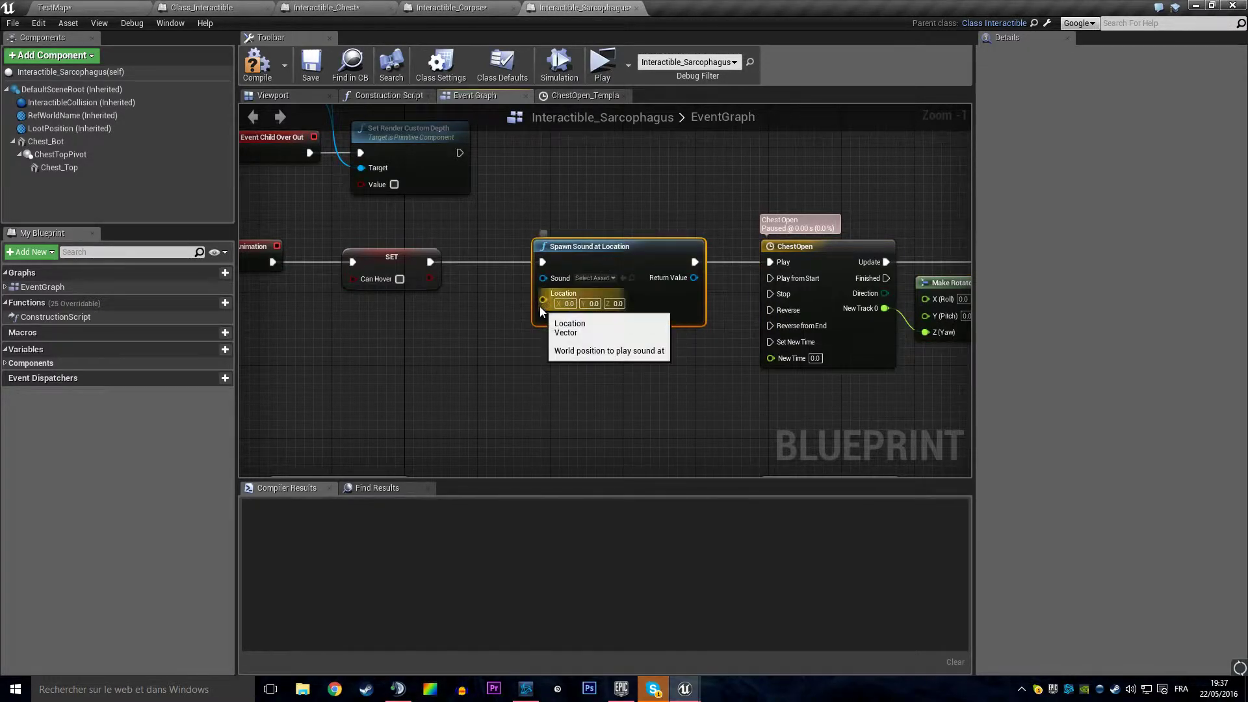
- Feed GetActorLocation and the Interactible Interact Sound getter into Spawn Sound at Location
drag(539, 306, 535, 391)
text(get position)
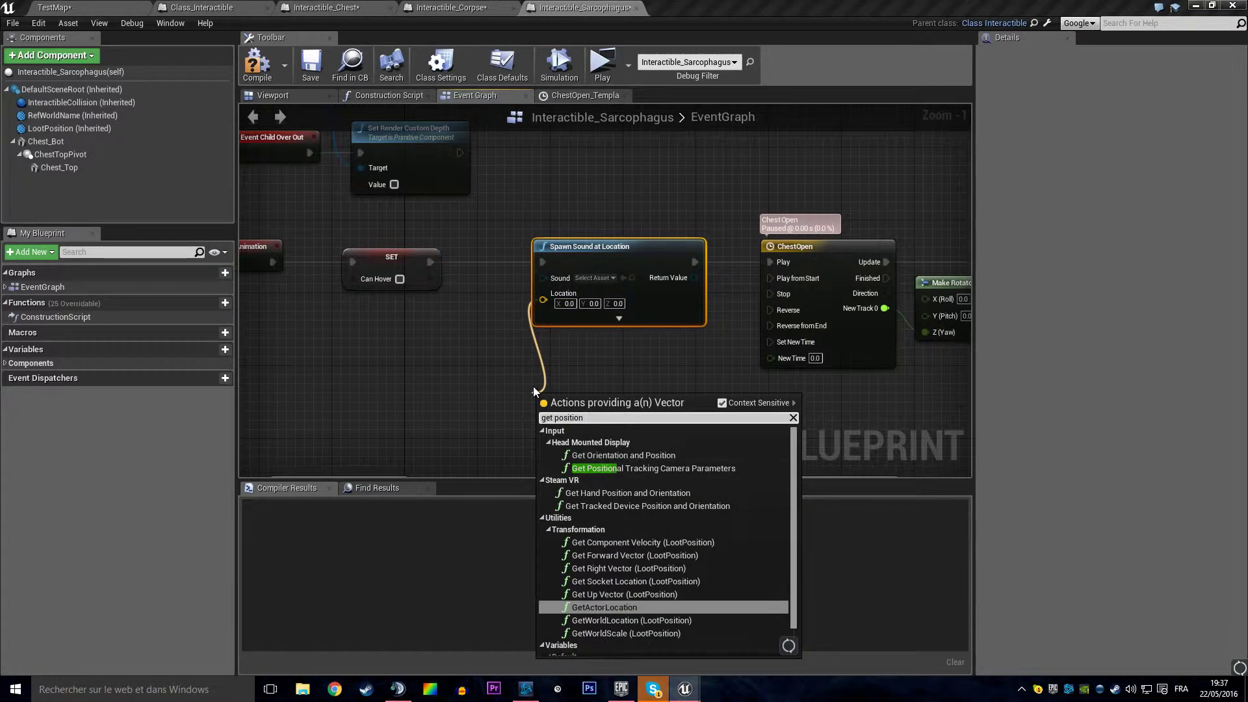
key(Return)
drag(572, 389, 611, 329)
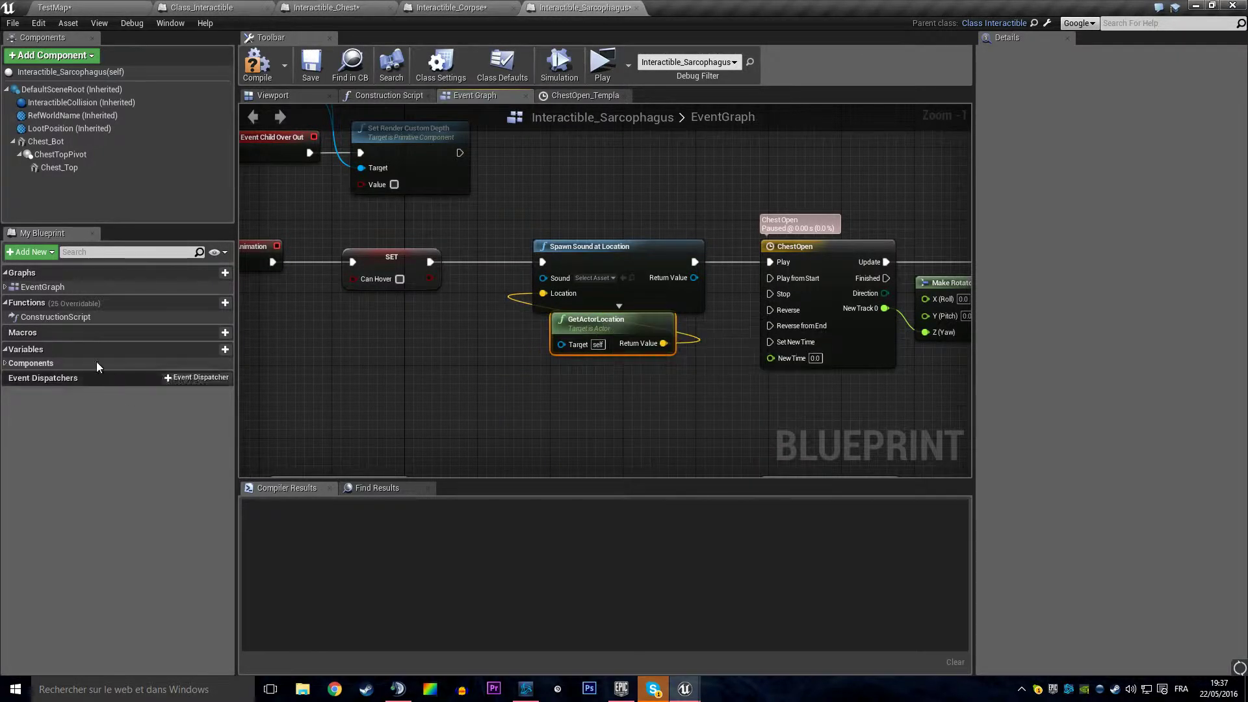
drag(542, 277, 450, 350)
text(get int)
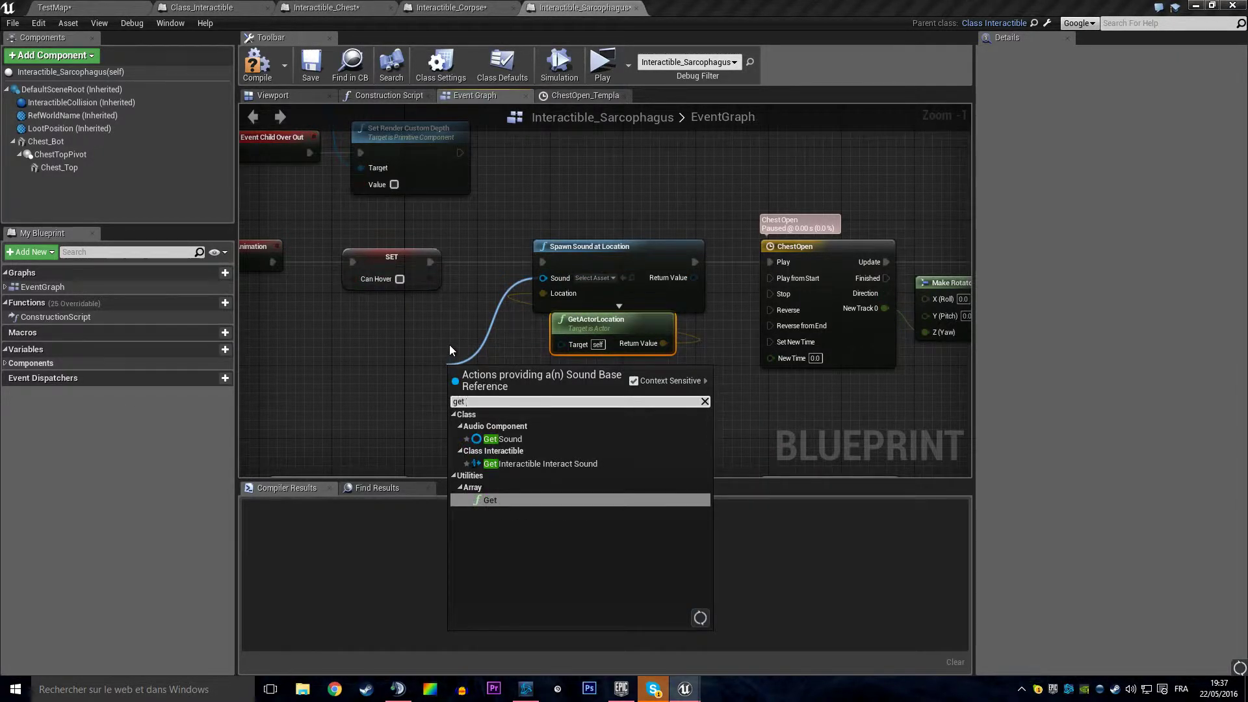
key(Return)
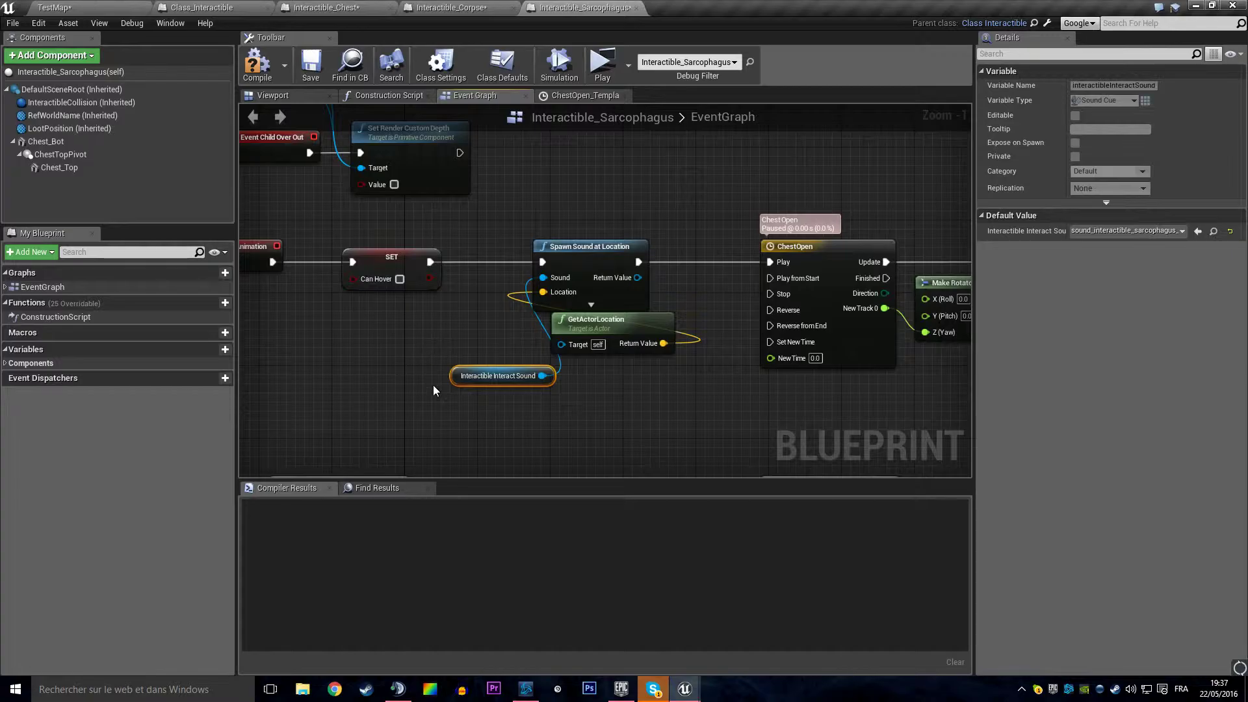
drag(468, 376, 559, 230)
drag(618, 328, 599, 328)
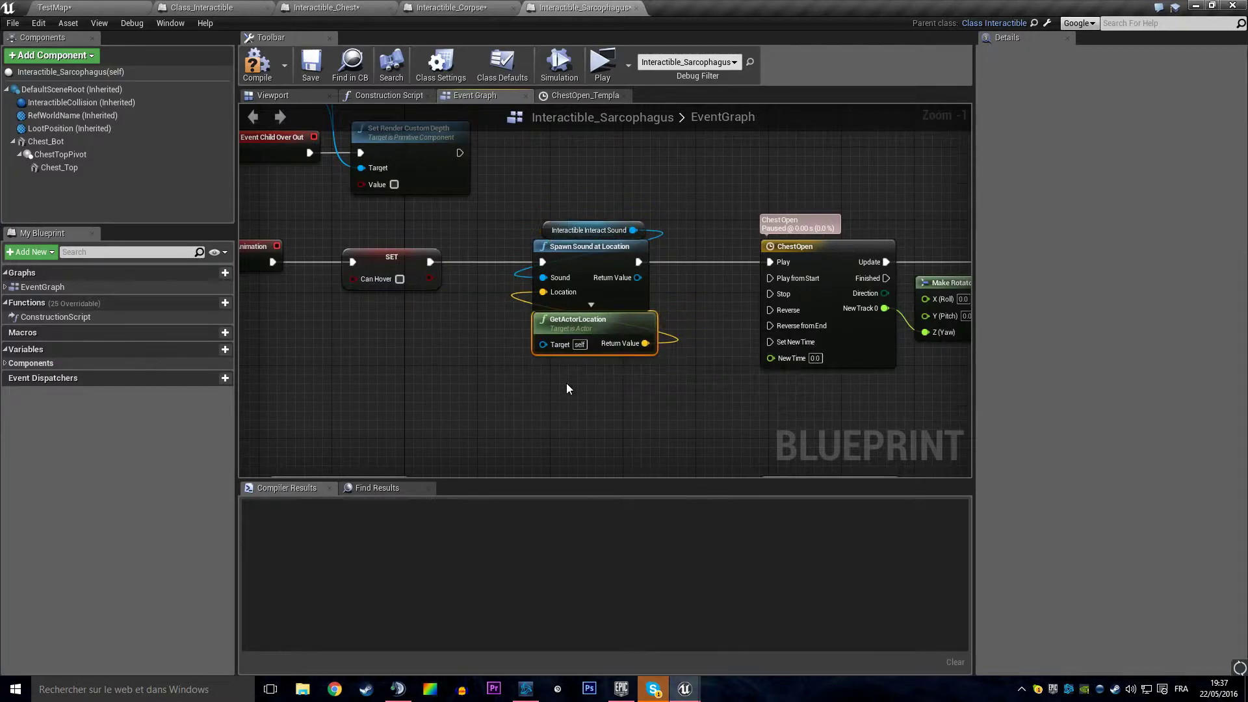
- Select the three sound nodes, compile the sarcophagus, and bring up the corpse's animation chain
drag(567, 388, 616, 194)
click(271, 81)
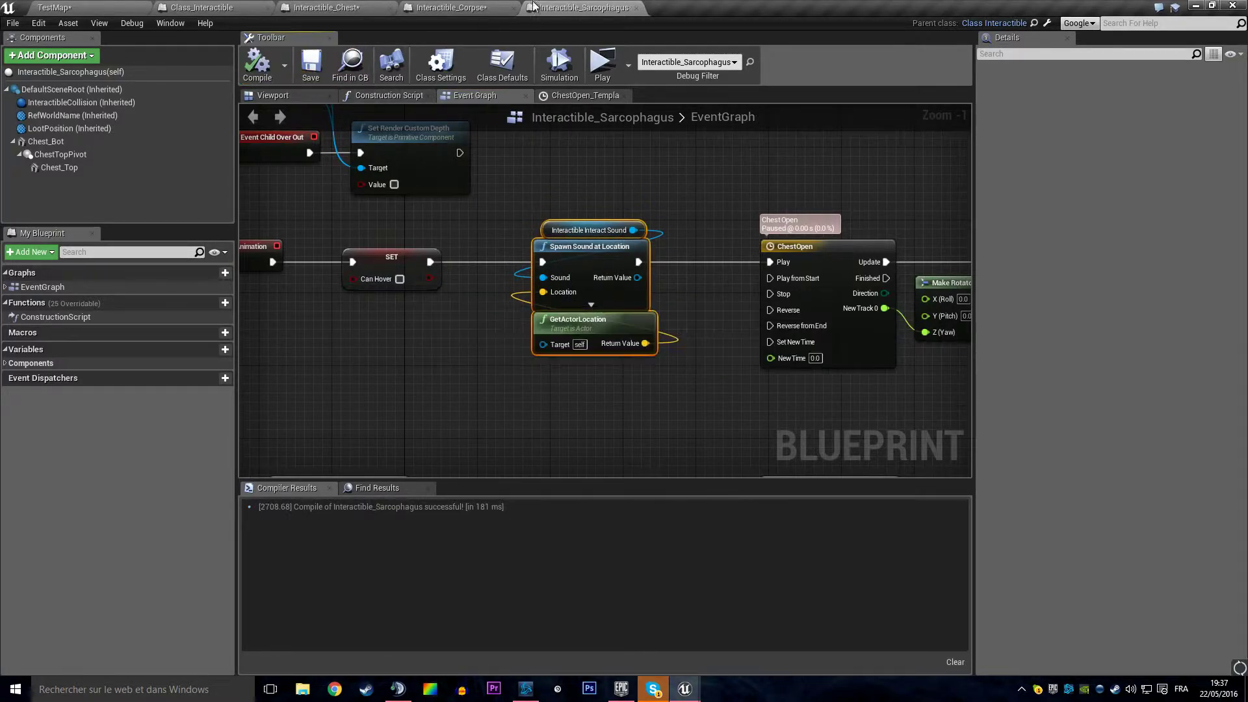
click(639, 7)
mouse_move(625, 289)
right_down()
mouse_move(685, 131)
mouse_move(660, 231)
right_up()
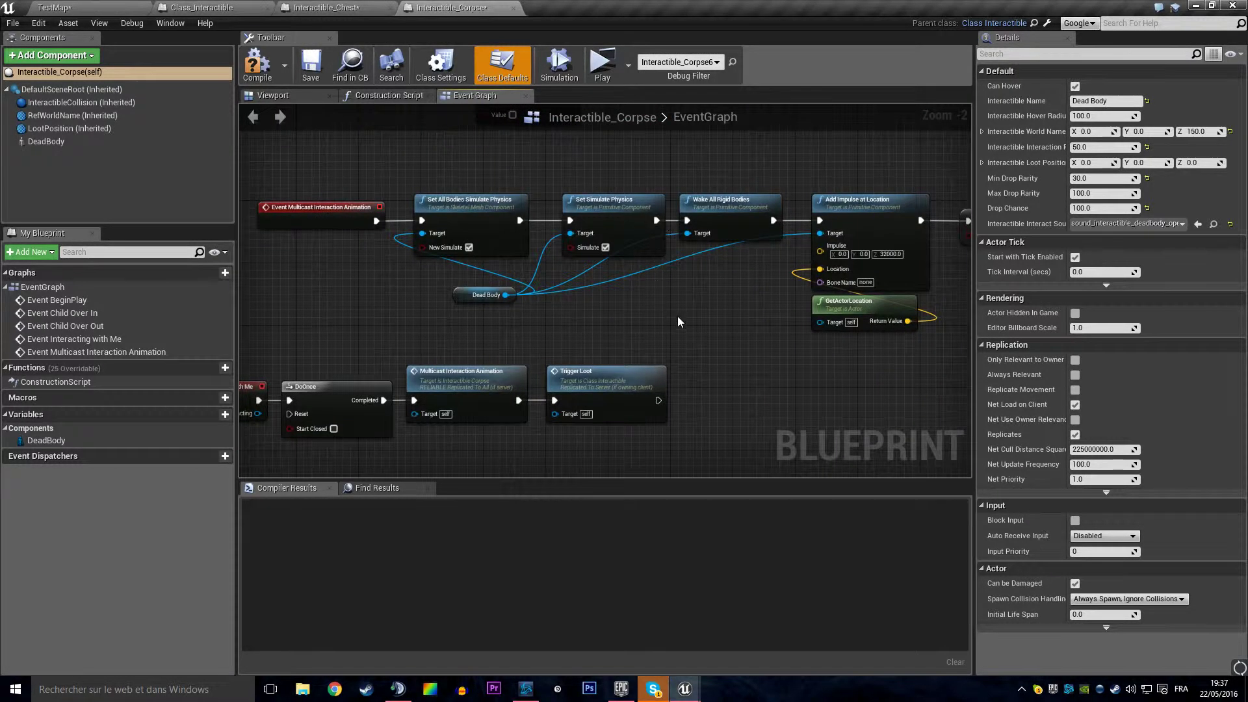
- Paste the sound-spawn nodes ahead of the corpse's physics chain, then compile and save Interactible_Corpse
right_drag(677, 321, 904, 325)
drag(519, 215, 370, 214)
key(ctrl+v)
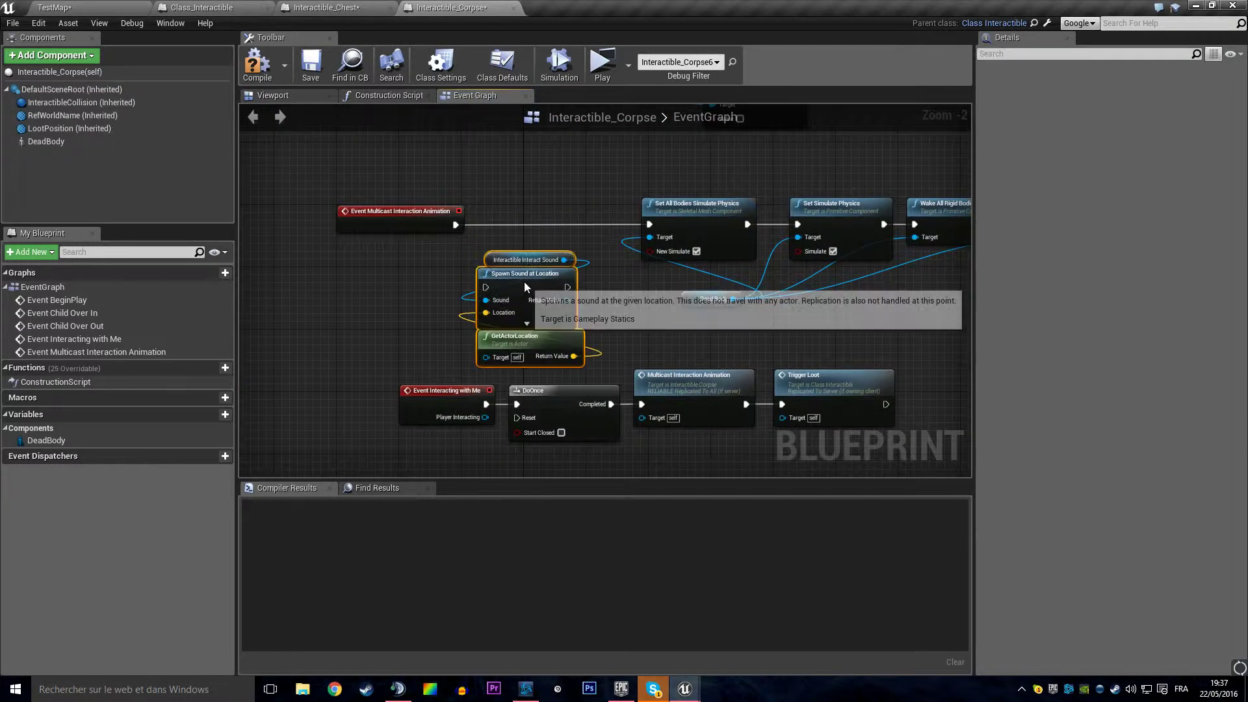
scroll(448, 221, up, 2)
drag(644, 227, 718, 228)
click(257, 65)
click(311, 65)
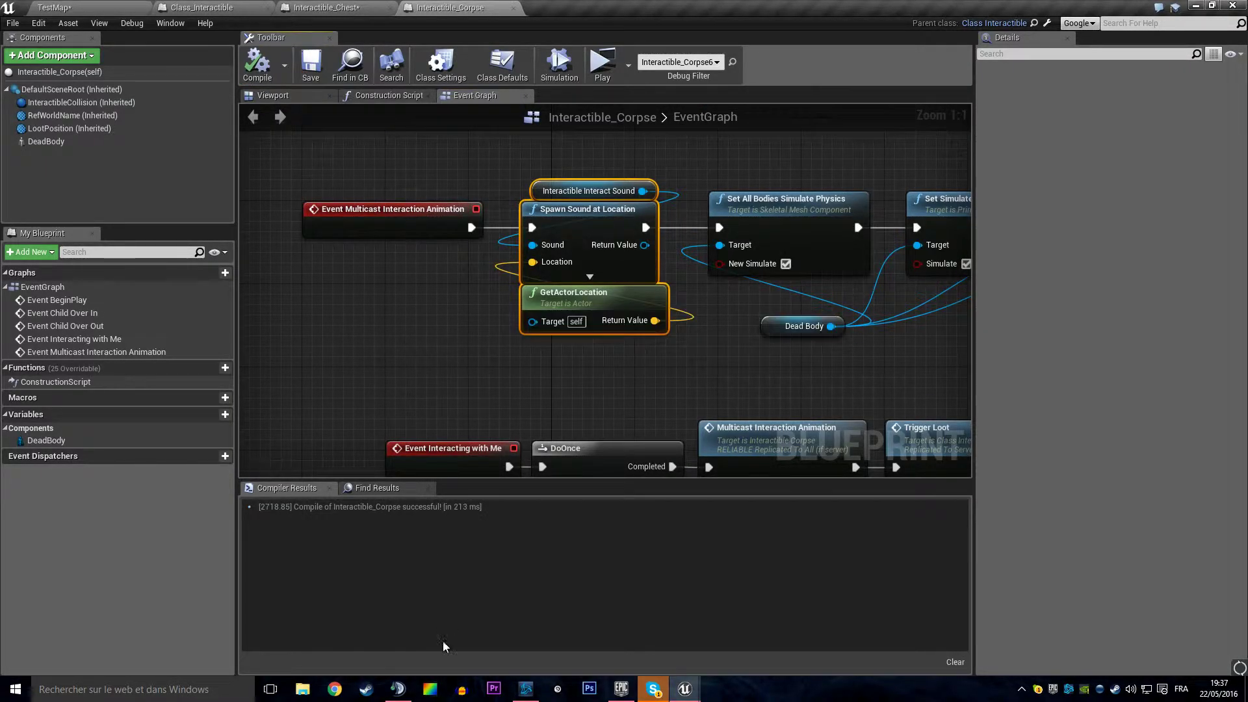
- Switch the voice chat to the server conversation, minimize it, and return to the chest blueprint
click(409, 682)
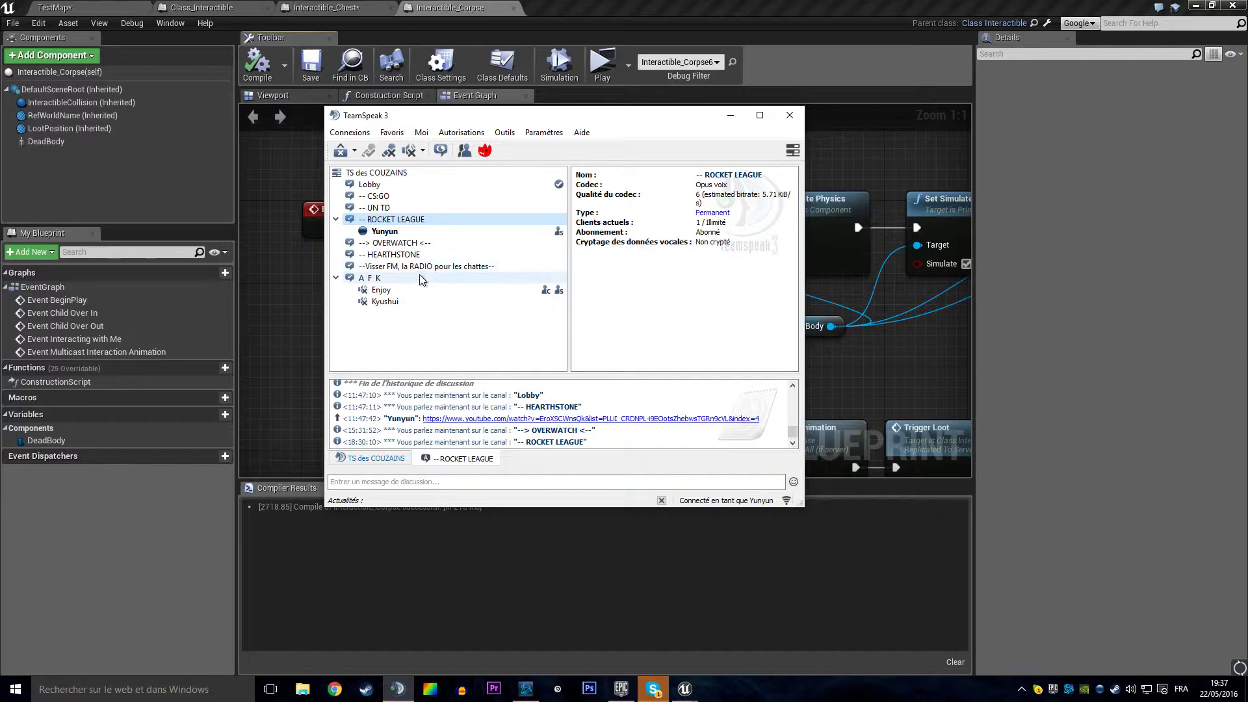
click(401, 459)
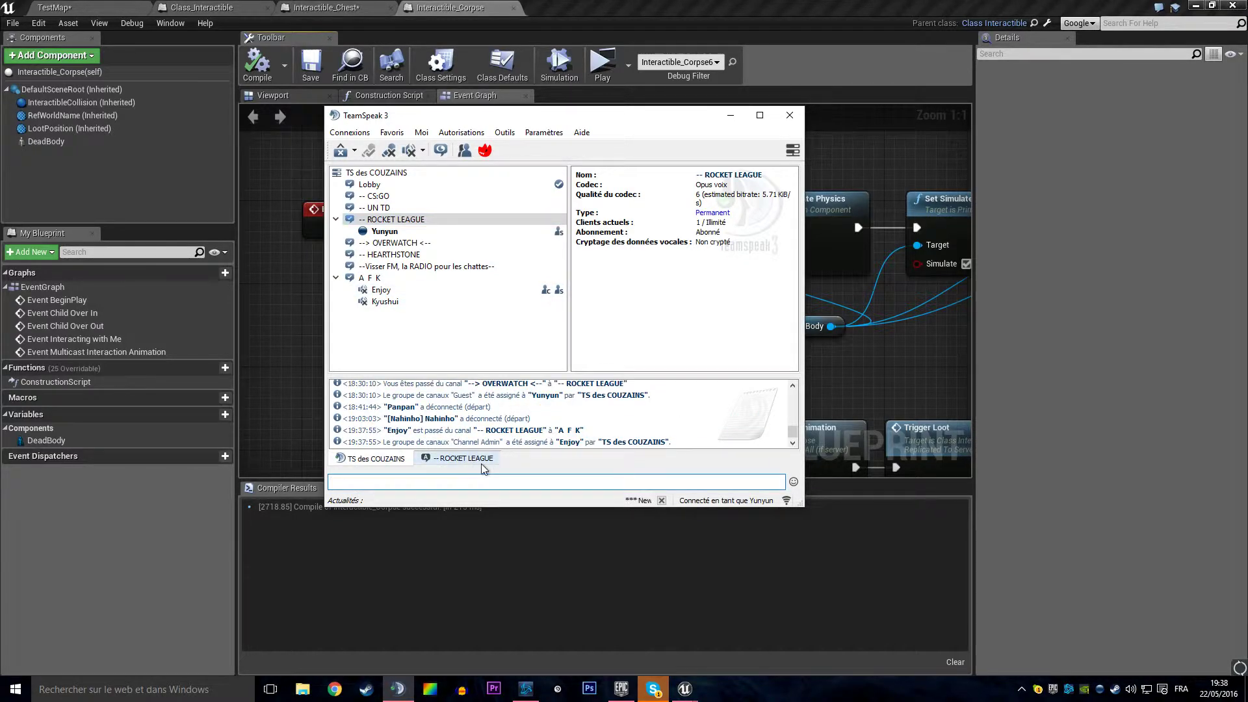
click(729, 116)
click(360, 13)
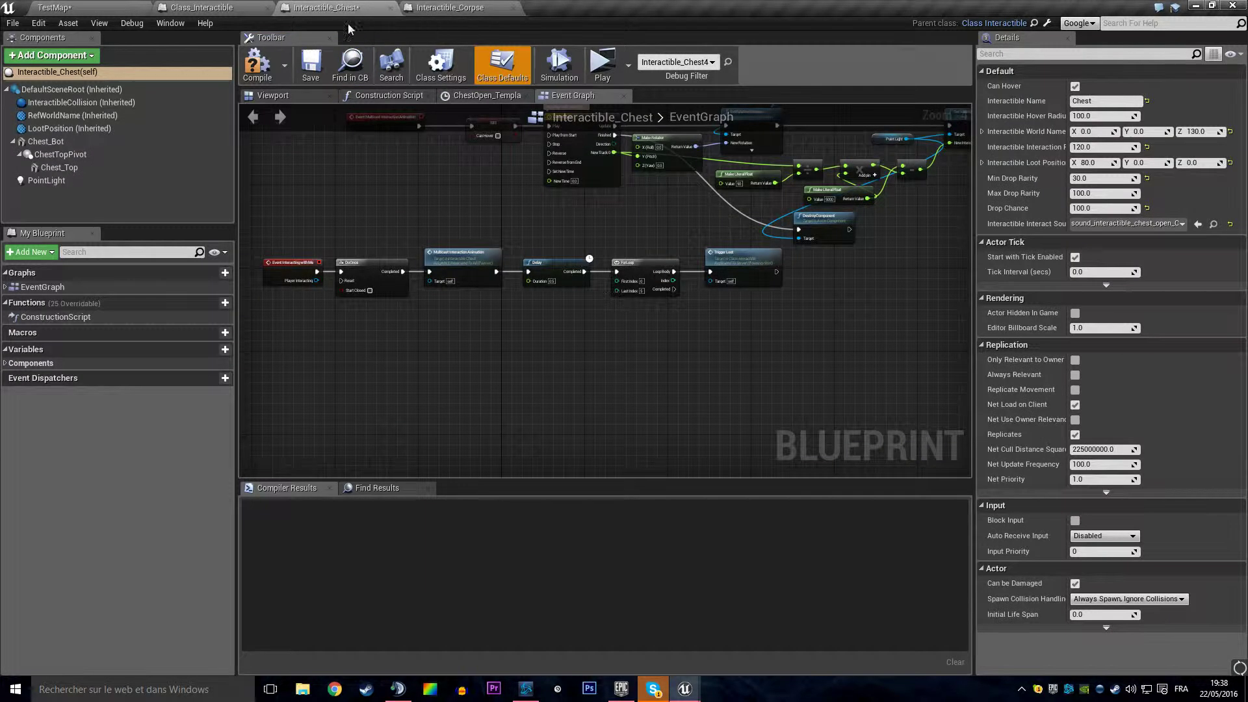
- Wire pasted sound-spawn nodes between Multicast Interaction Animation and SET in the chest, then compile and save
scroll(460, 245, up, 3)
scroll(460, 244, up, 2)
drag(460, 245, 287, 244)
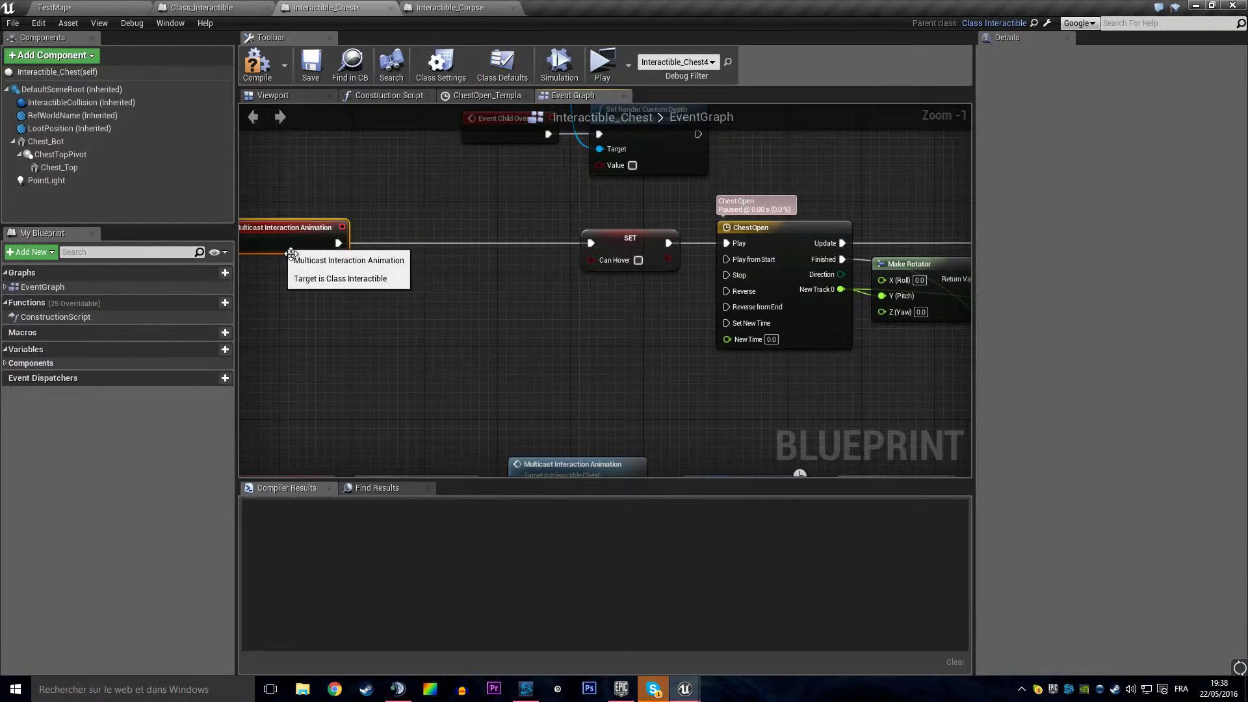
key(ctrl+v)
drag(478, 299, 490, 228)
drag(337, 243, 353, 247)
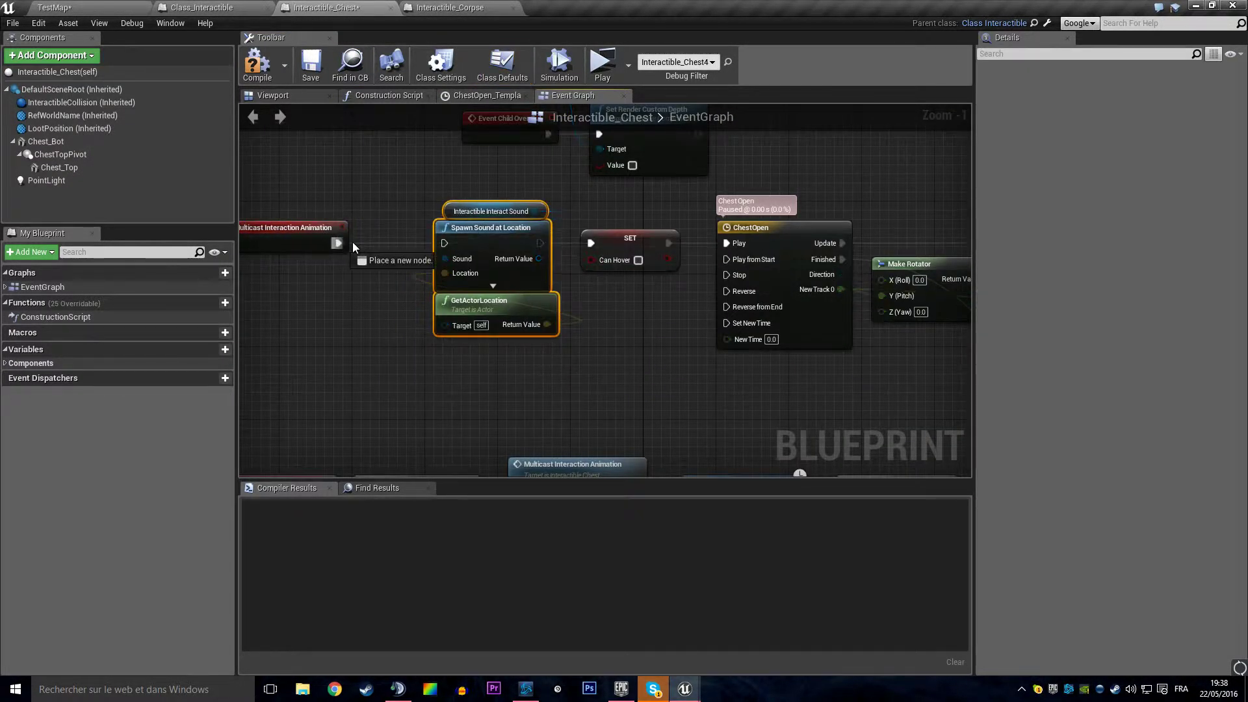
mouse_move(450, 245)
mouse_down()
mouse_move(503, 227)
mouse_move(593, 251)
mouse_up()
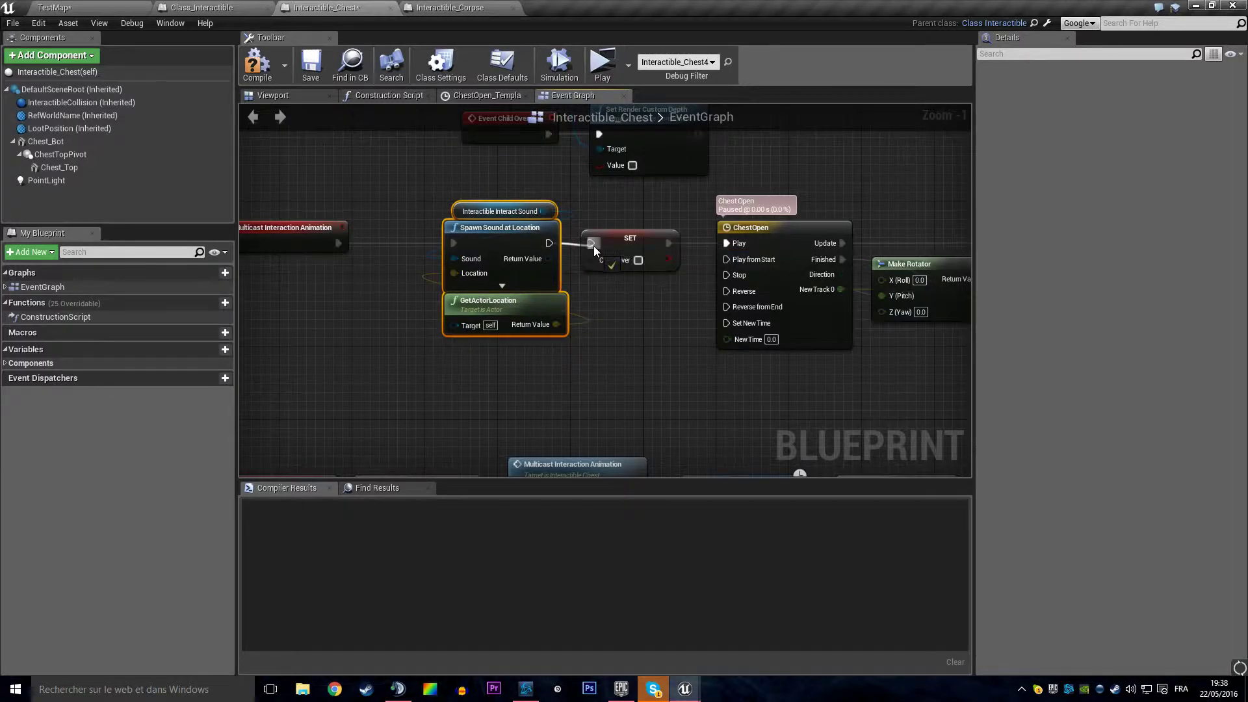
click(258, 70)
click(311, 65)
- Save Class_Interactible and the TestMap level, then launch a Standalone Game preview
click(201, 8)
click(309, 71)
click(339, 7)
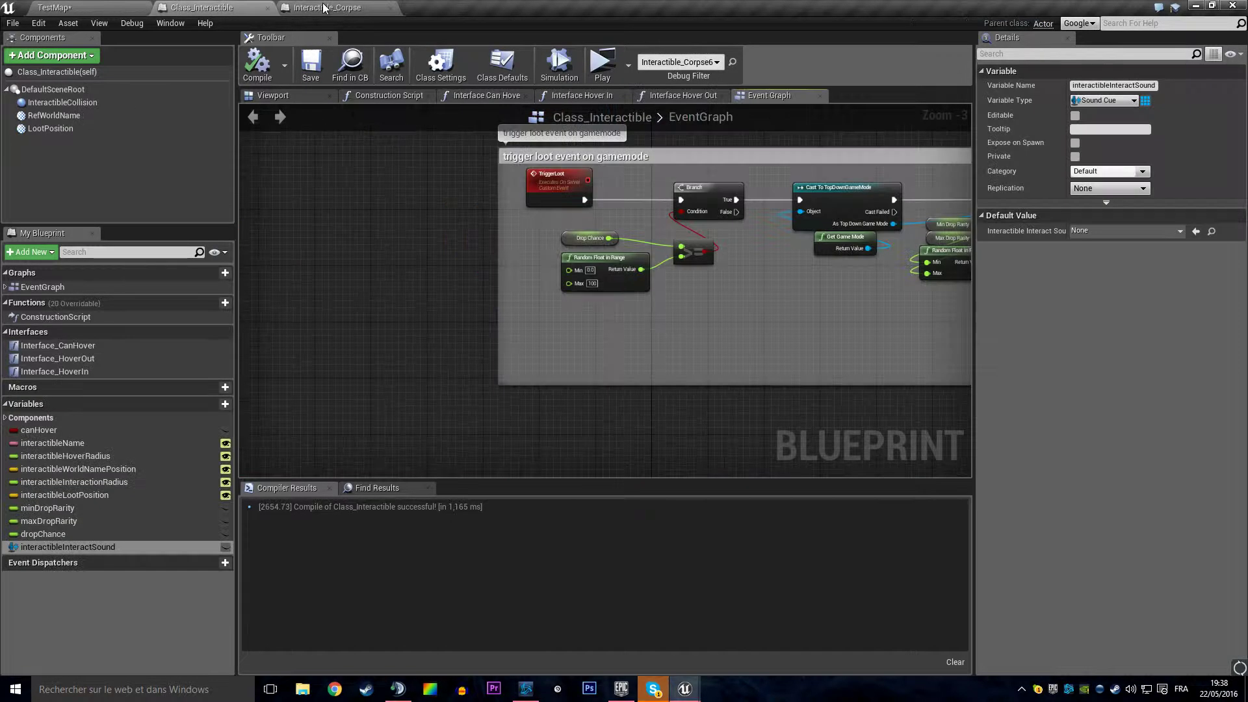
click(55, 7)
key(ctrl+s)
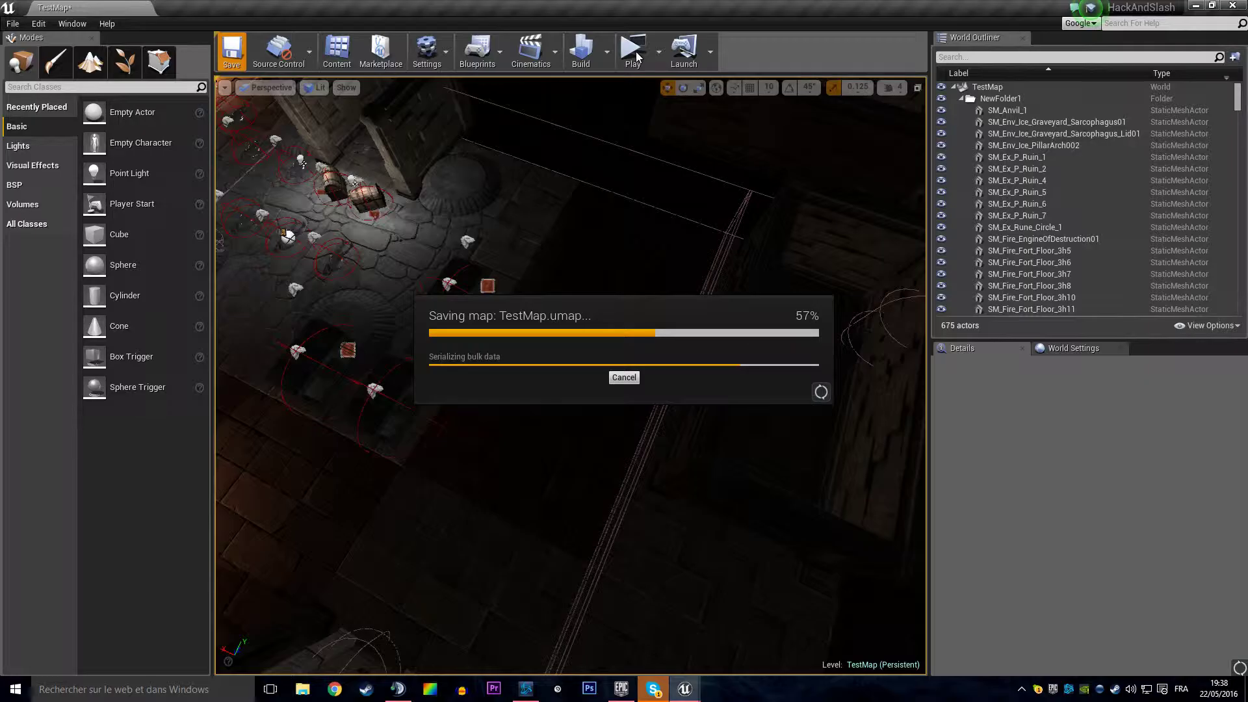
click(637, 59)
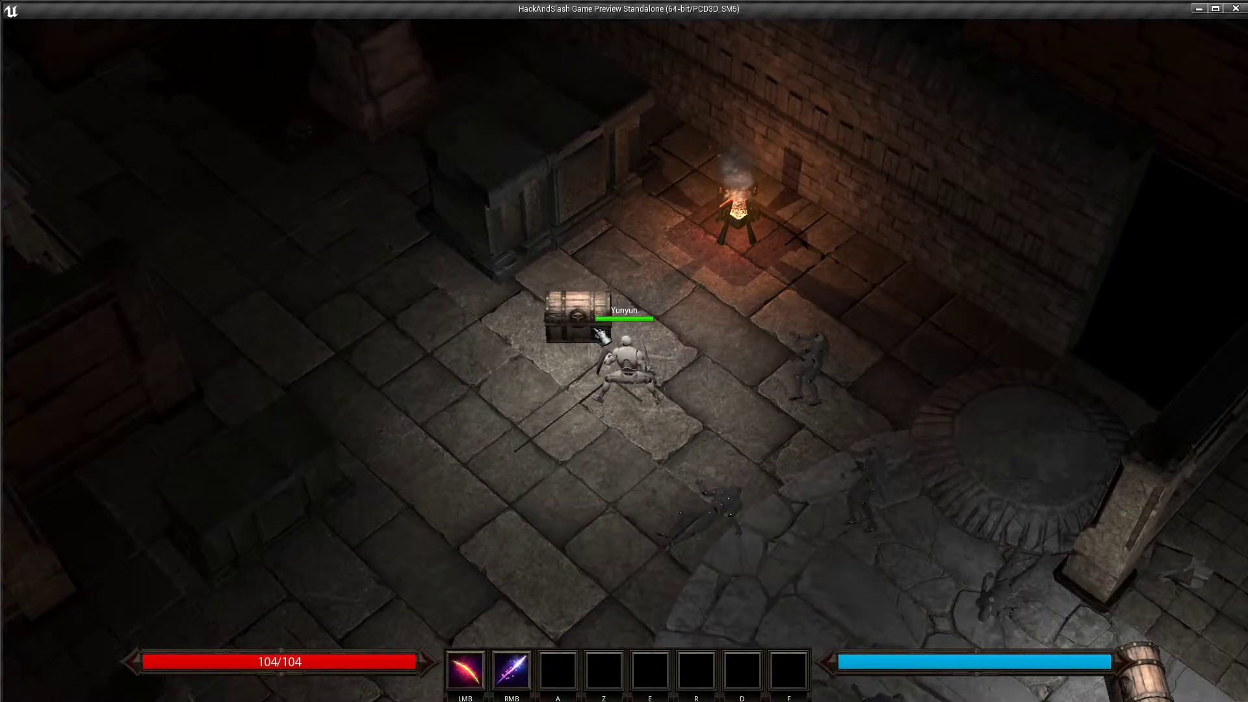
- Open the nearby chest and loot the Dead Villager and Dead Adventurer corpses
click(601, 335)
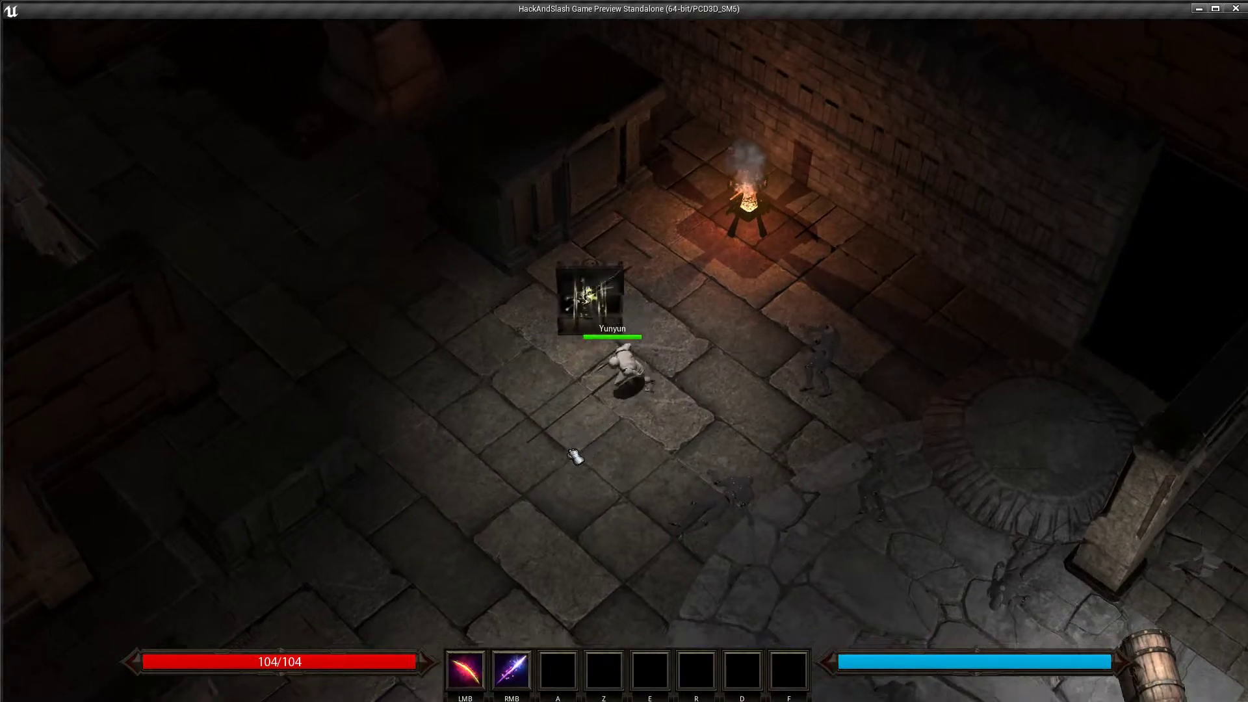
click(437, 409)
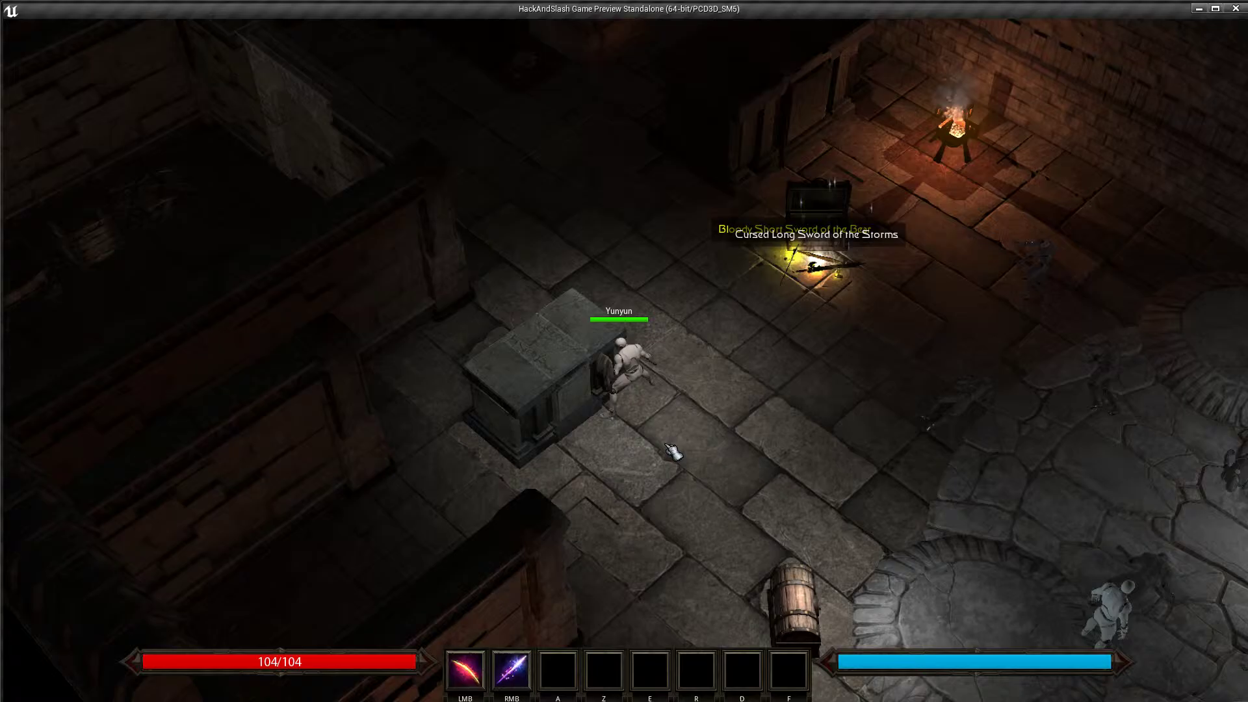
click(671, 451)
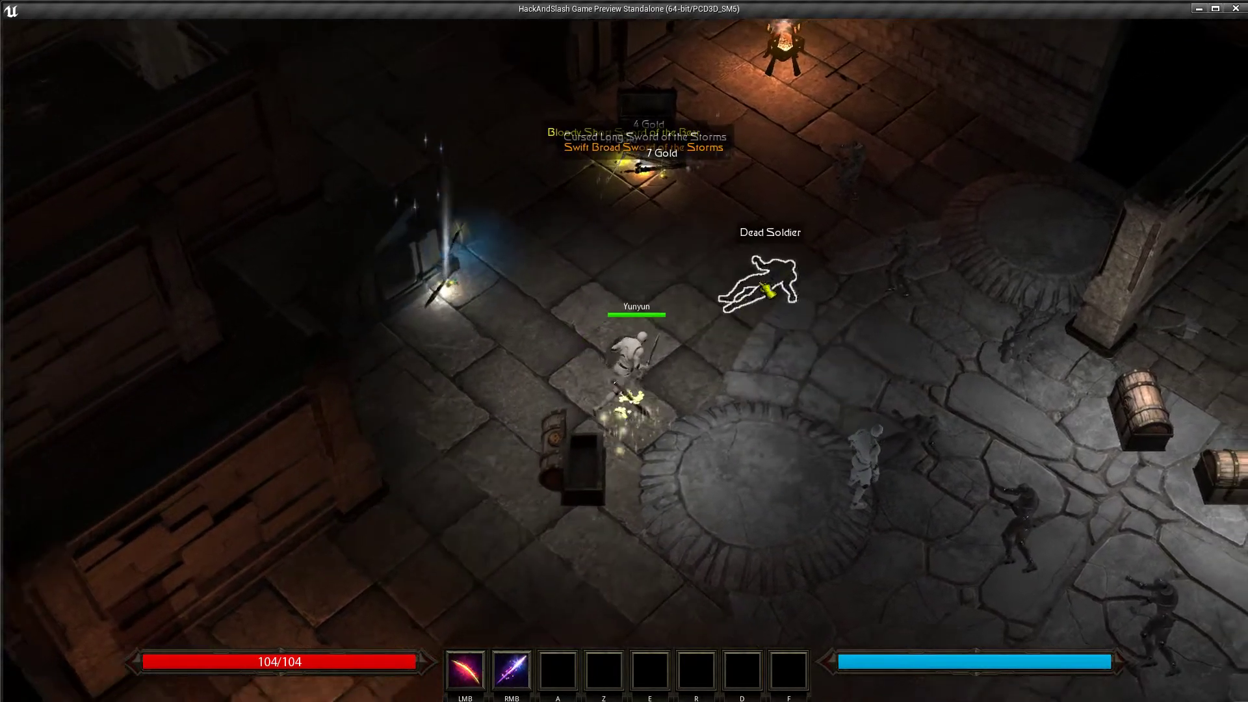
click(768, 290)
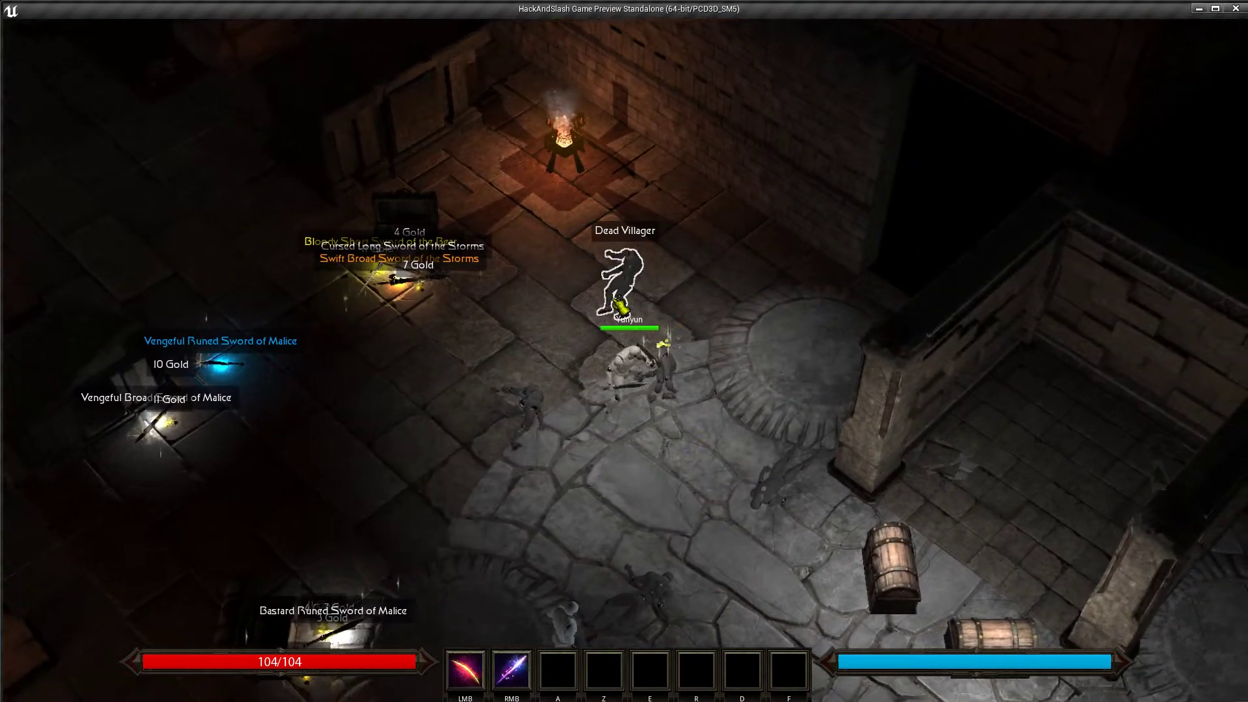
click(620, 306)
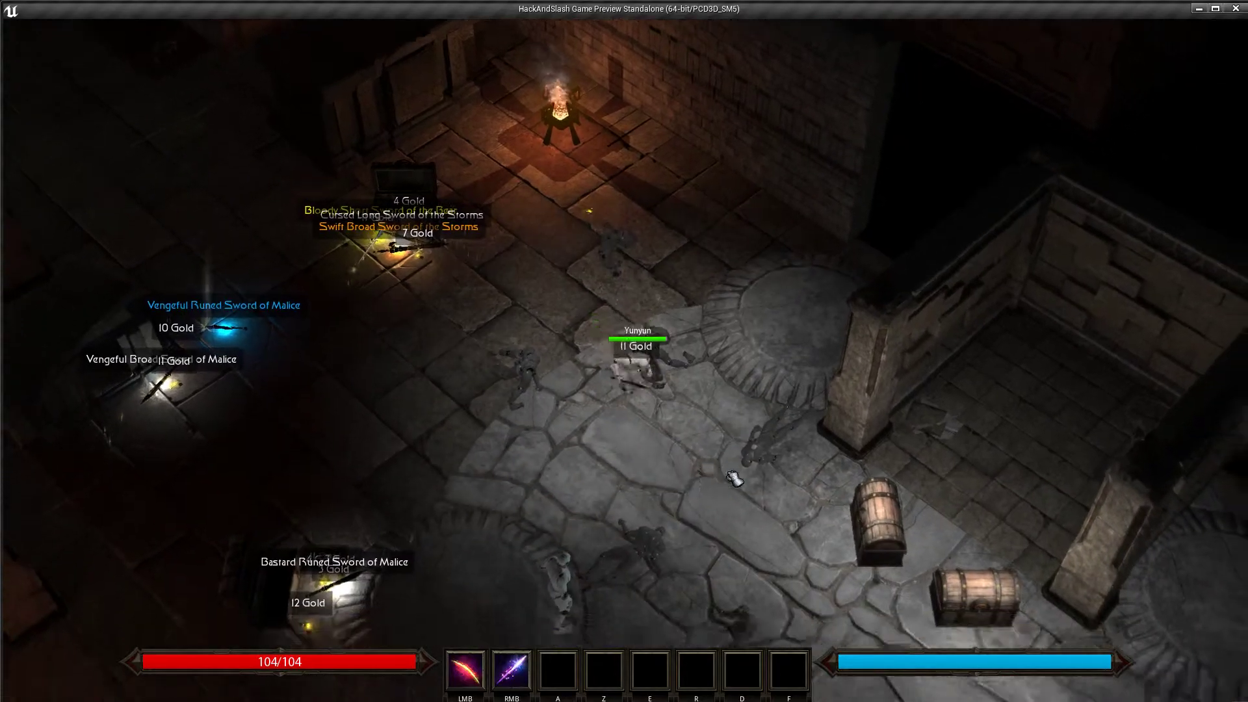
click(734, 479)
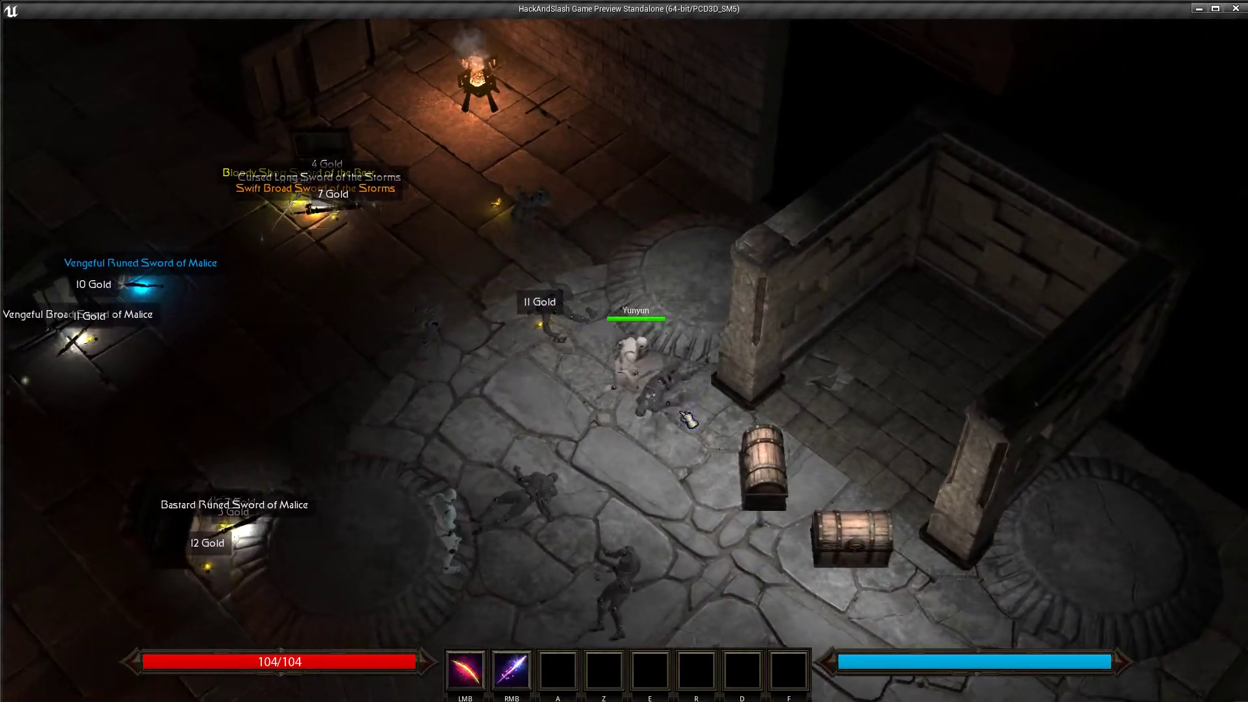
click(605, 578)
click(556, 360)
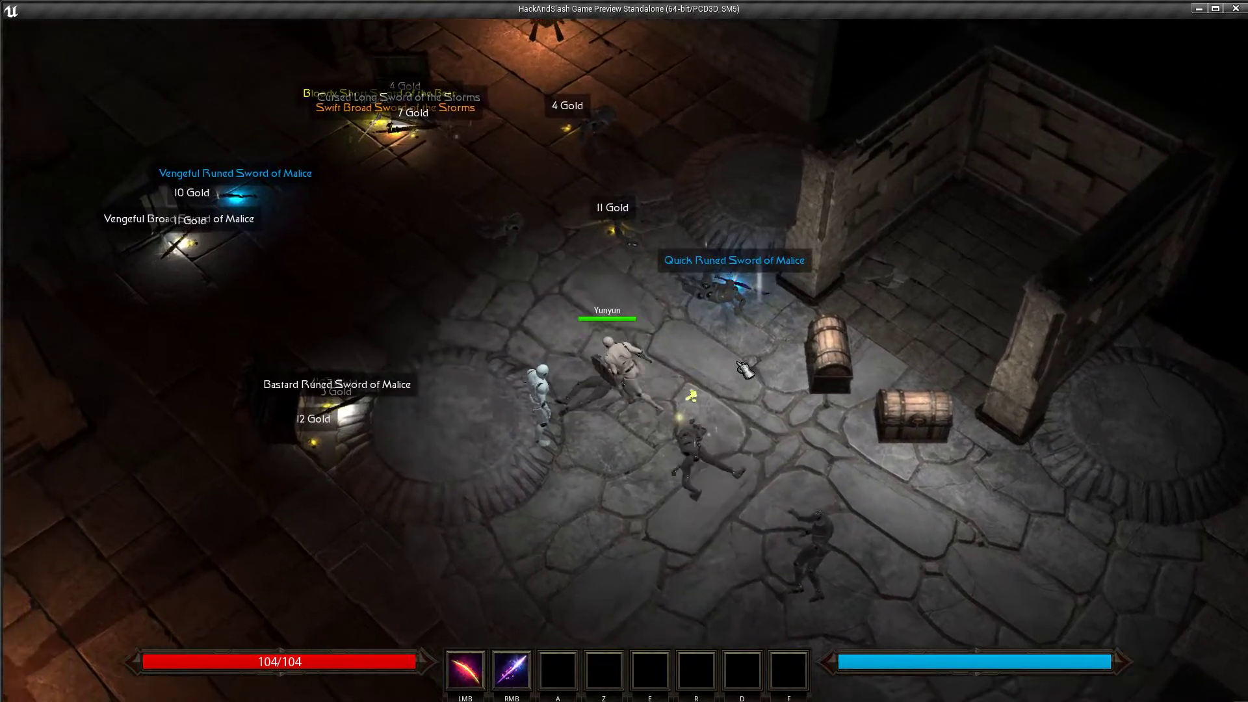
- Open another chest, then walk over and open the sarcophagus
click(827, 354)
click(757, 439)
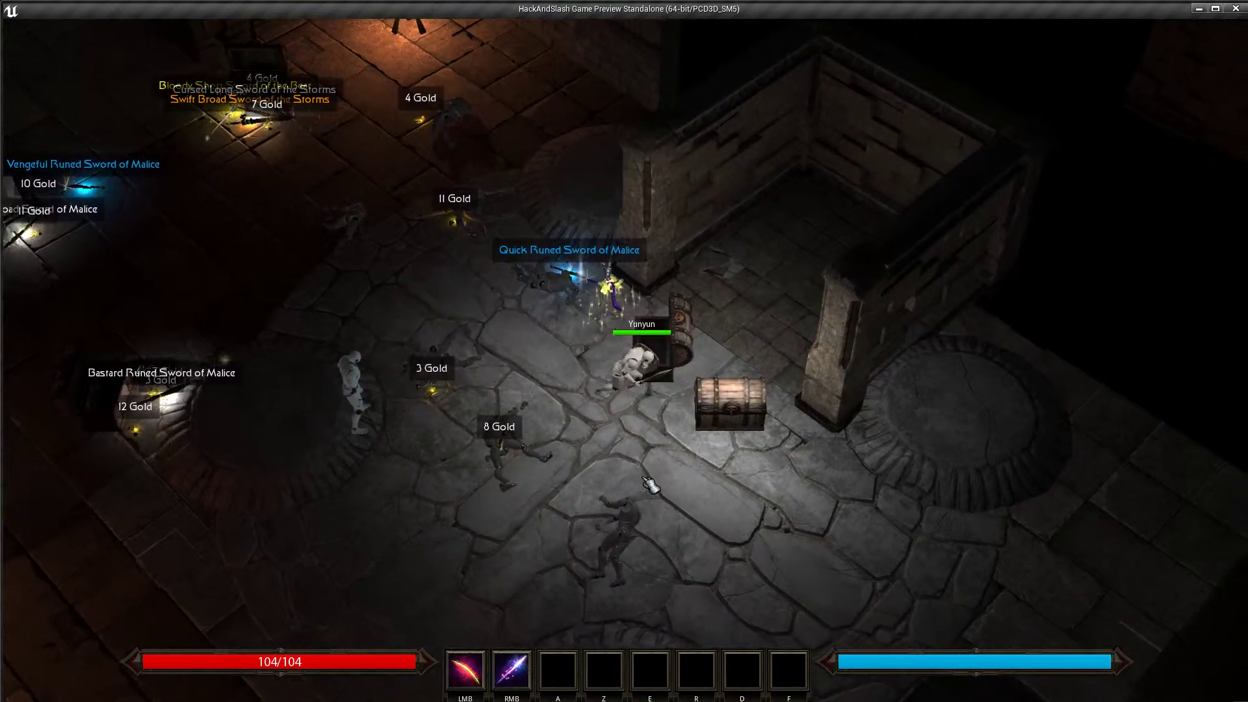
click(560, 450)
click(440, 345)
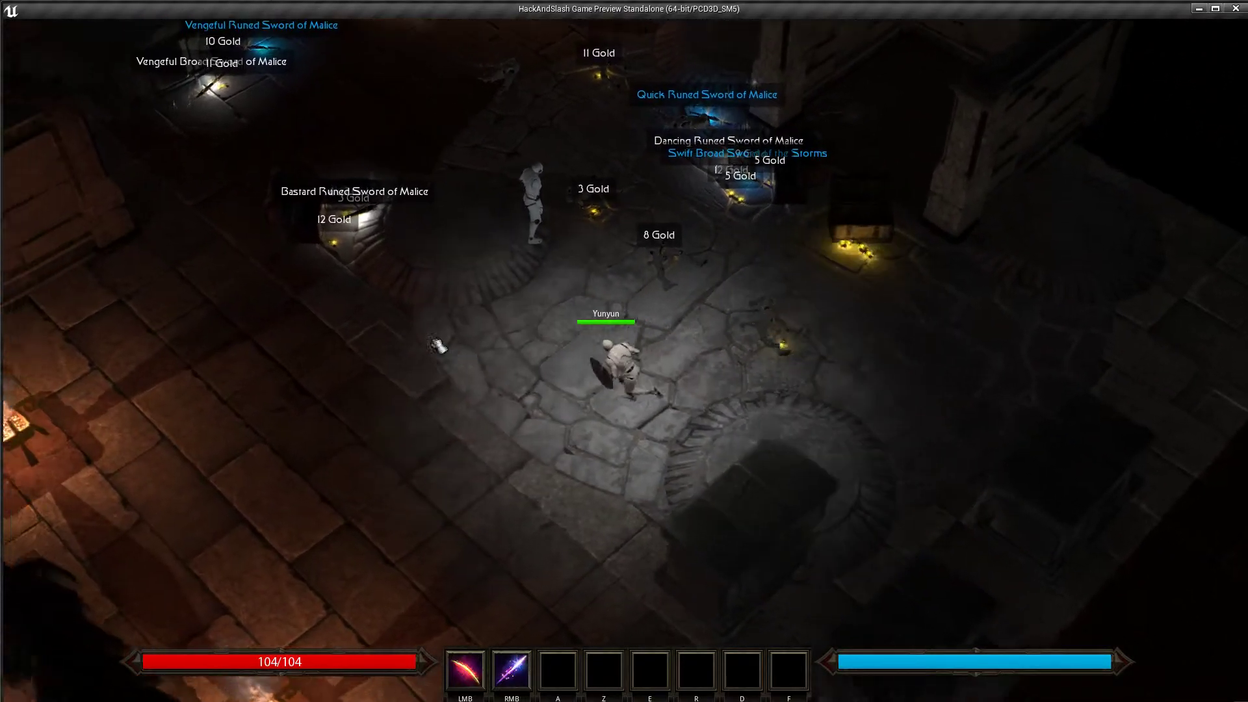
click(429, 314)
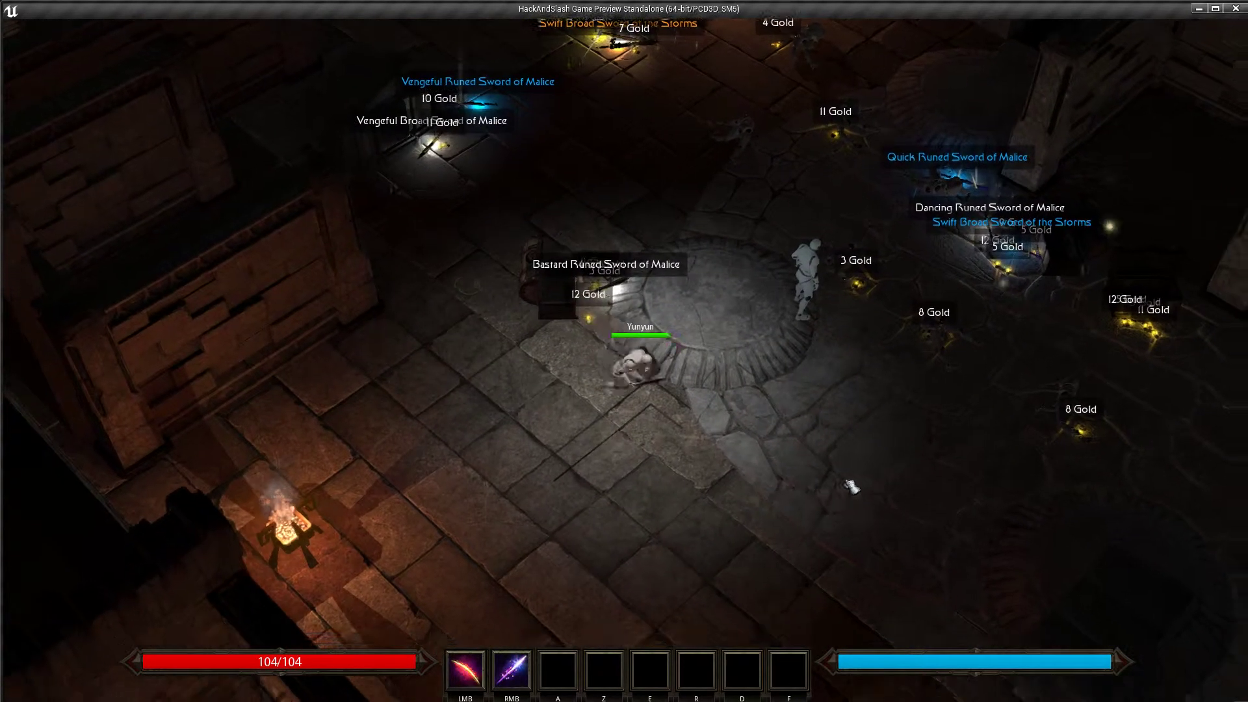
click(924, 452)
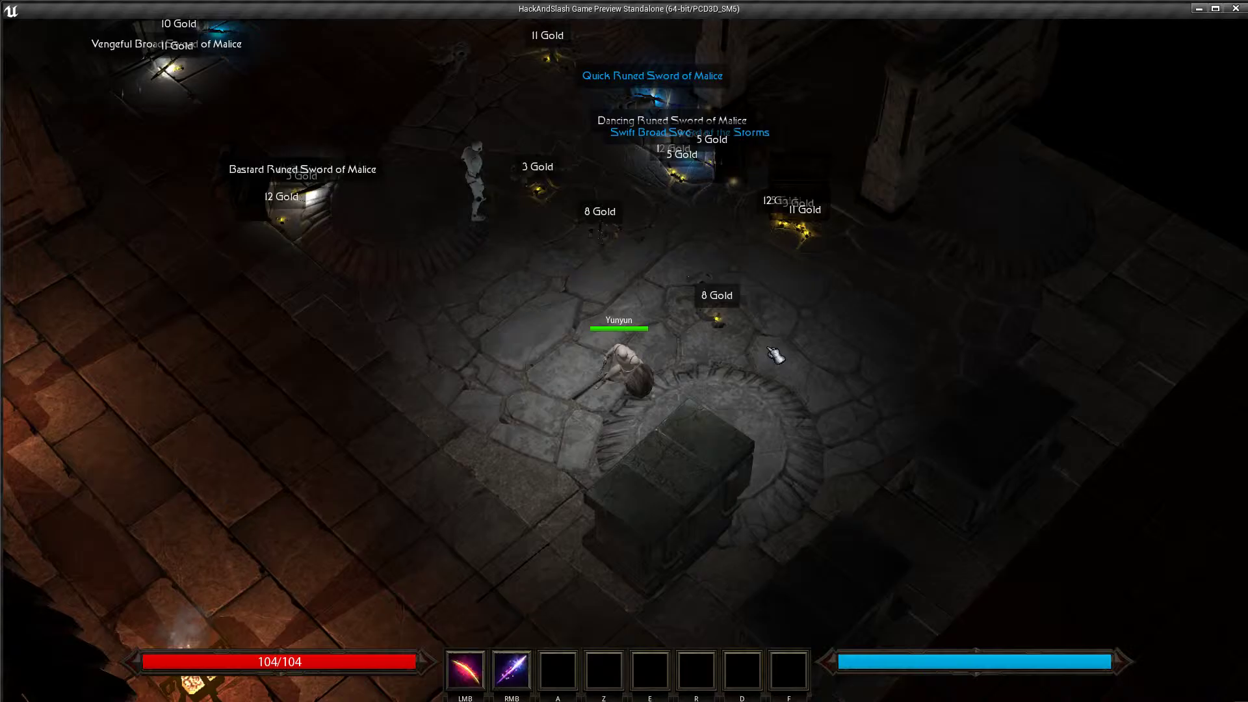
click(775, 354)
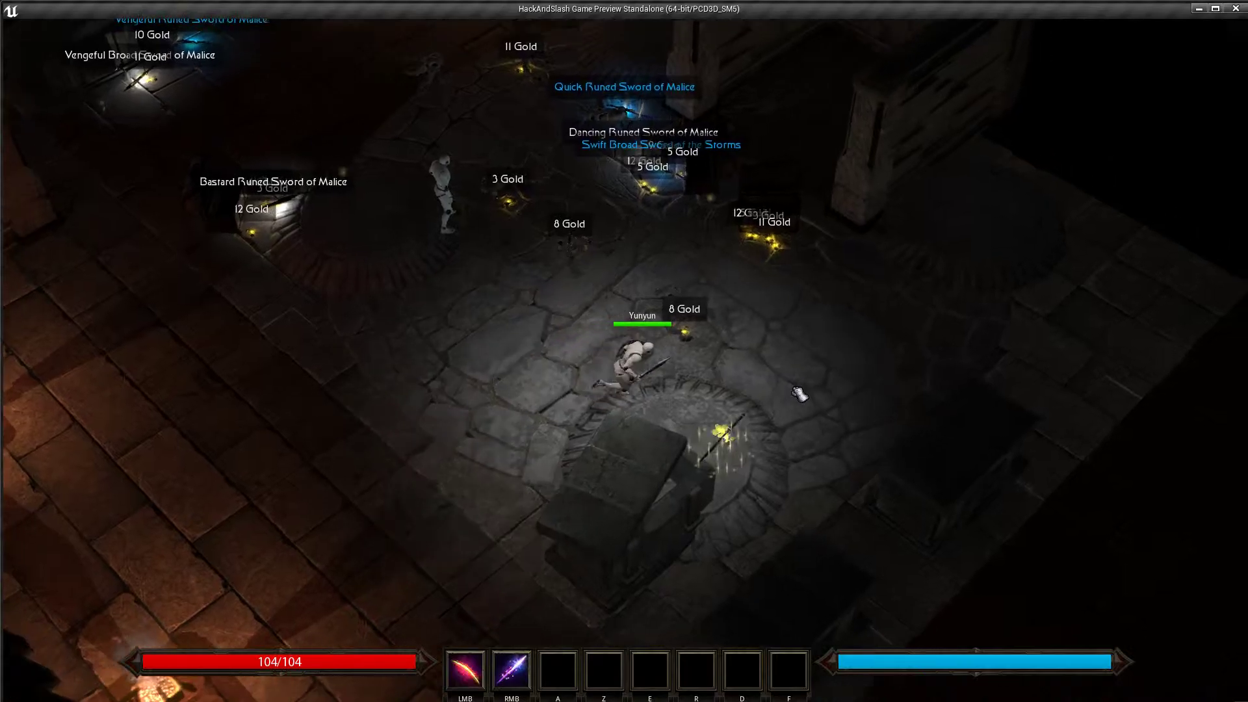
click(626, 445)
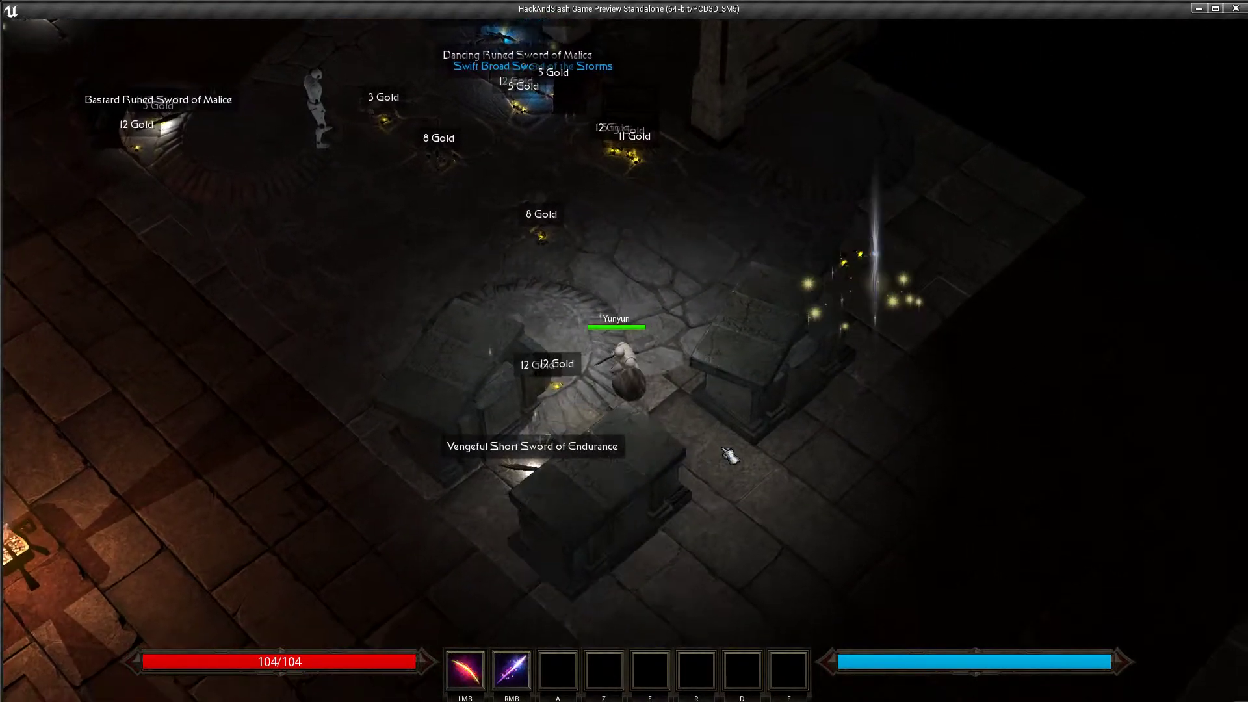
- Pick up the 12 gold and the Bastard Long Sword of the Hawk, then walk back
click(529, 362)
click(660, 468)
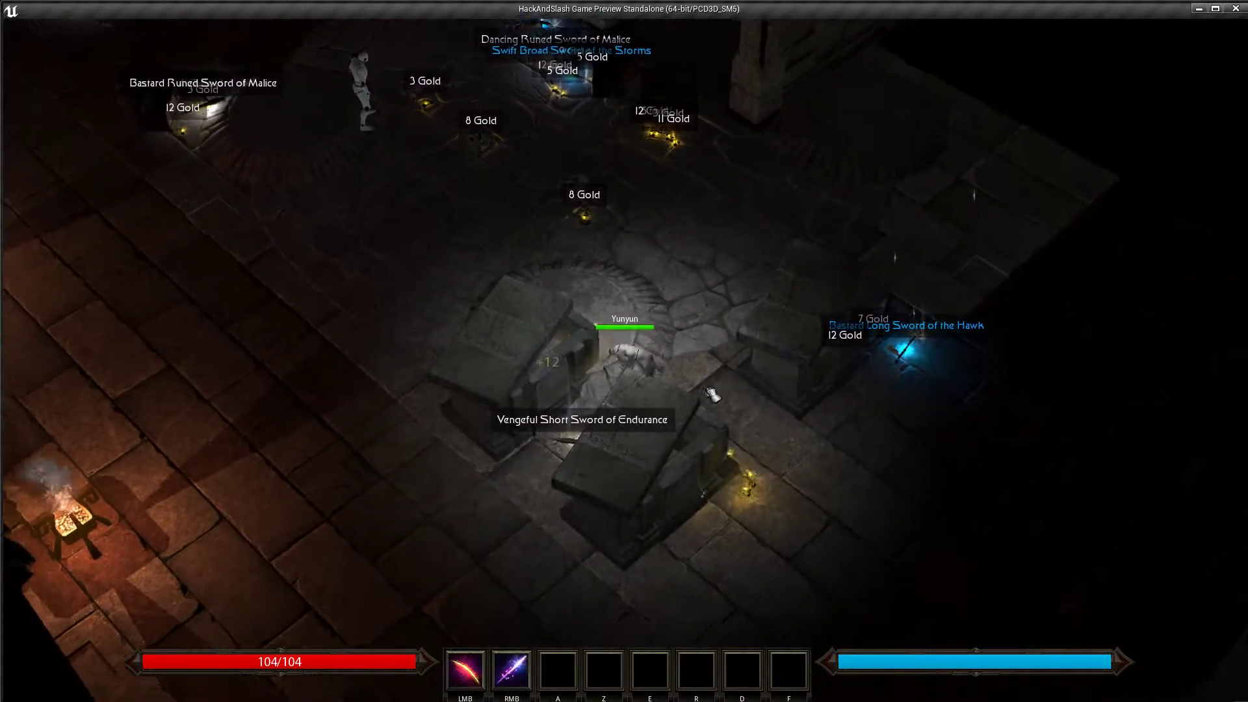
click(747, 348)
click(655, 301)
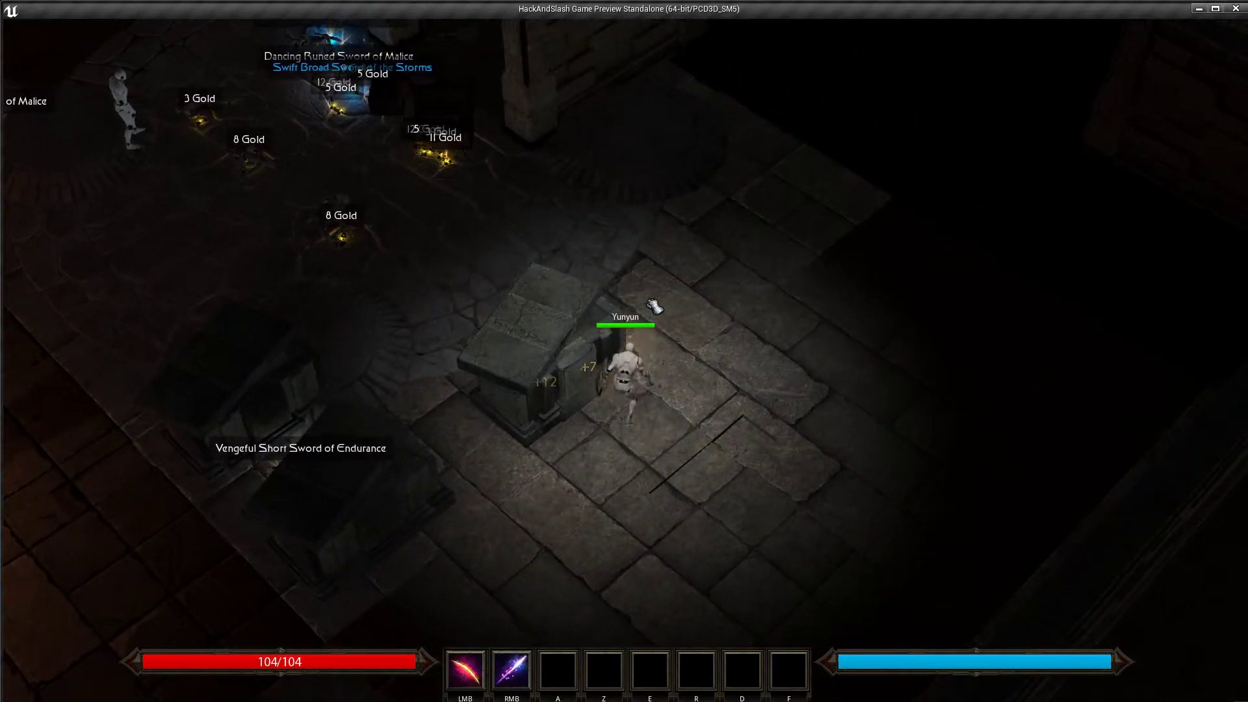
click(543, 312)
click(502, 315)
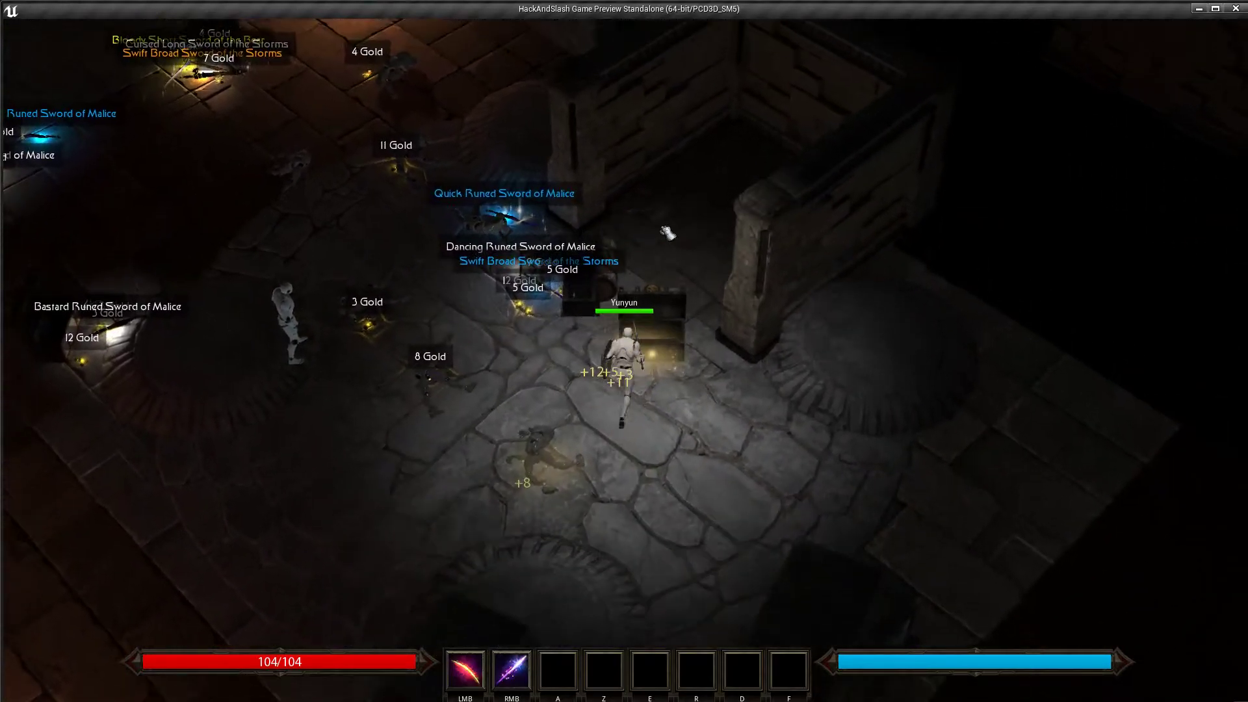
click(474, 340)
click(473, 386)
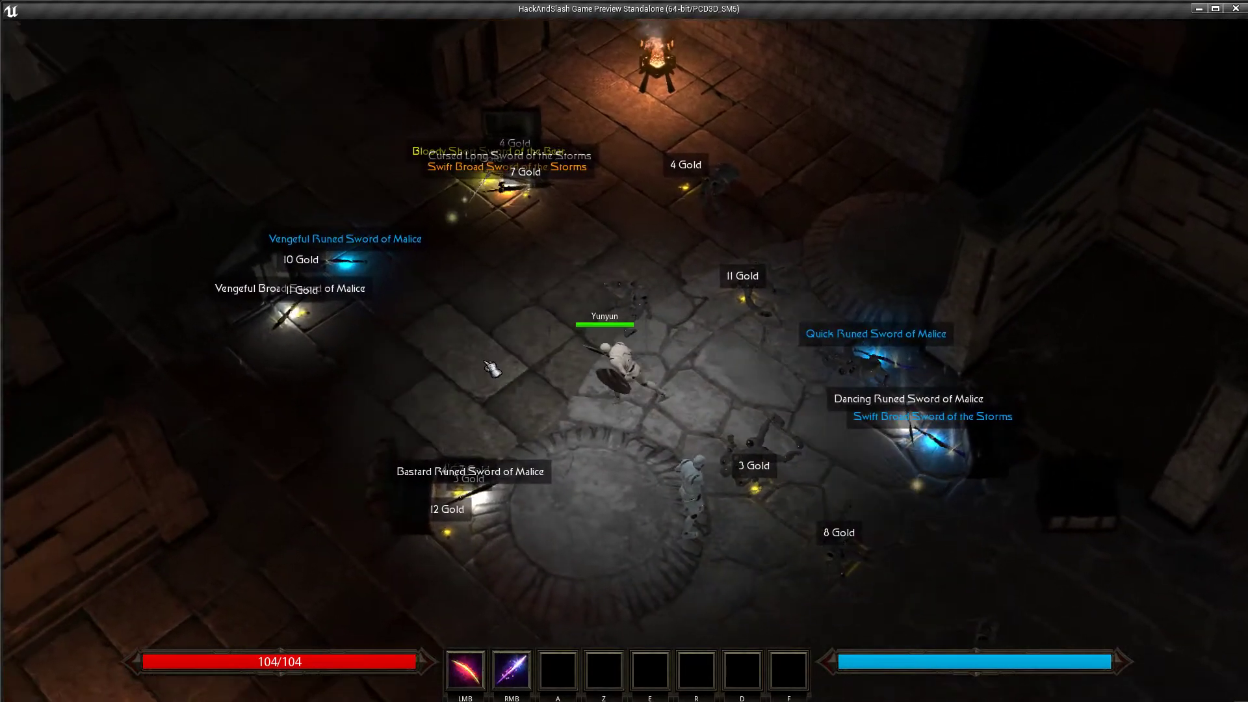
click(526, 339)
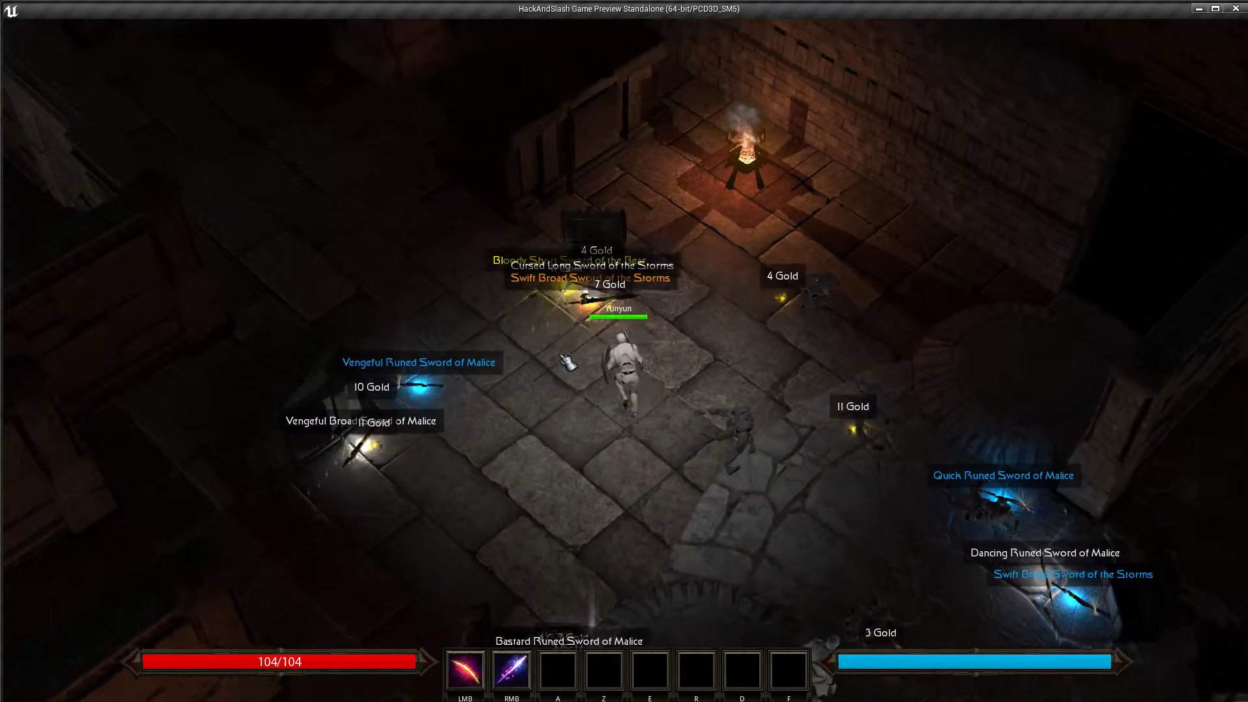
- Equip the Hawk sword from the inventory and quit the game preview
key(i)
mouse_move(983, 569)
right_click(982, 569)
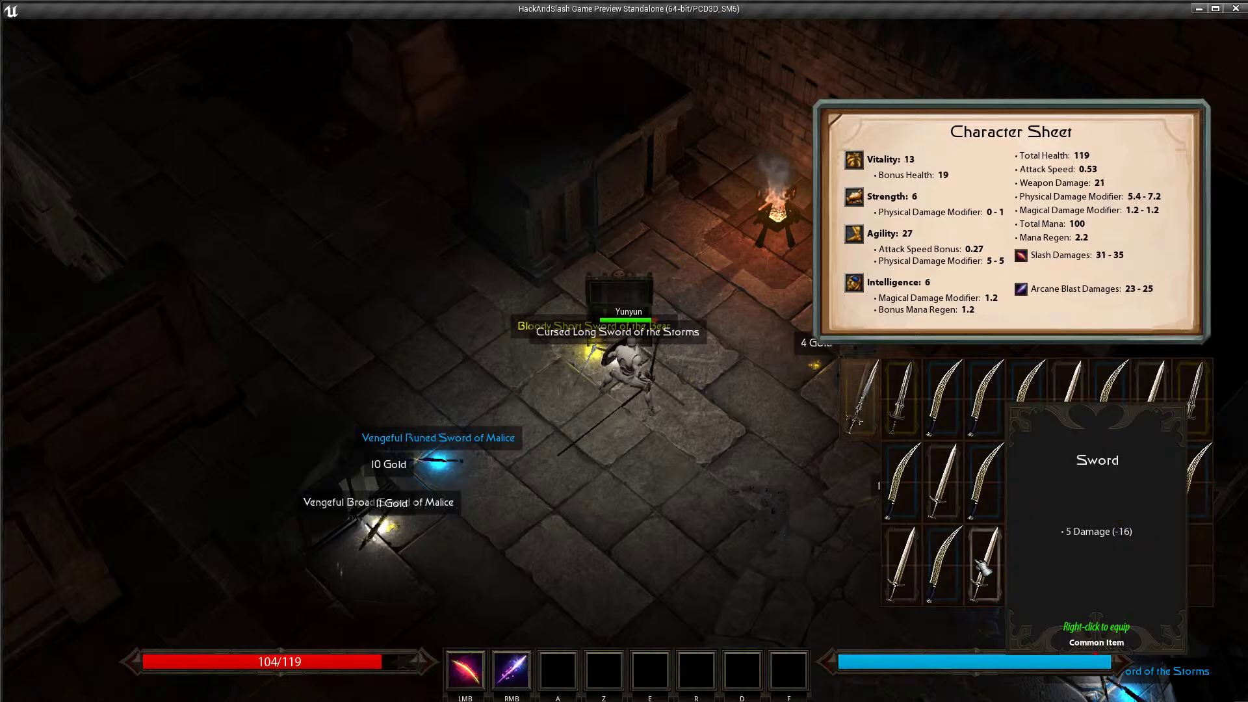
key(i)
click(660, 460)
key(Escape)
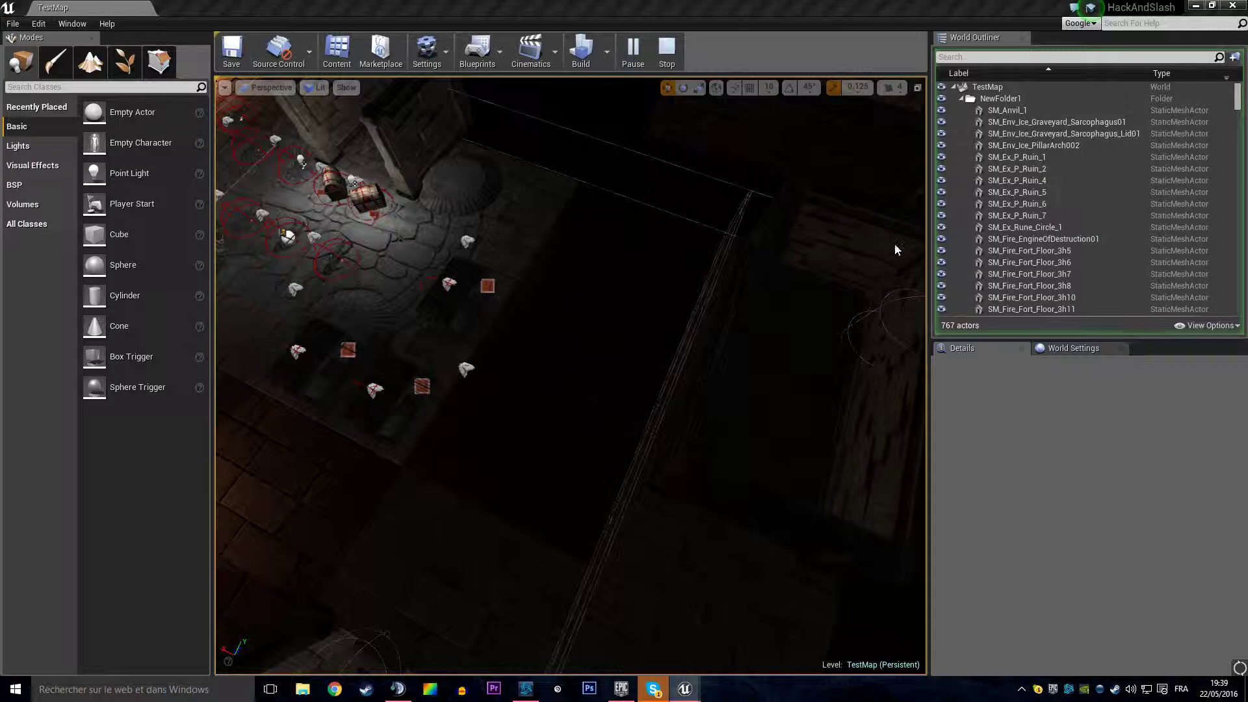